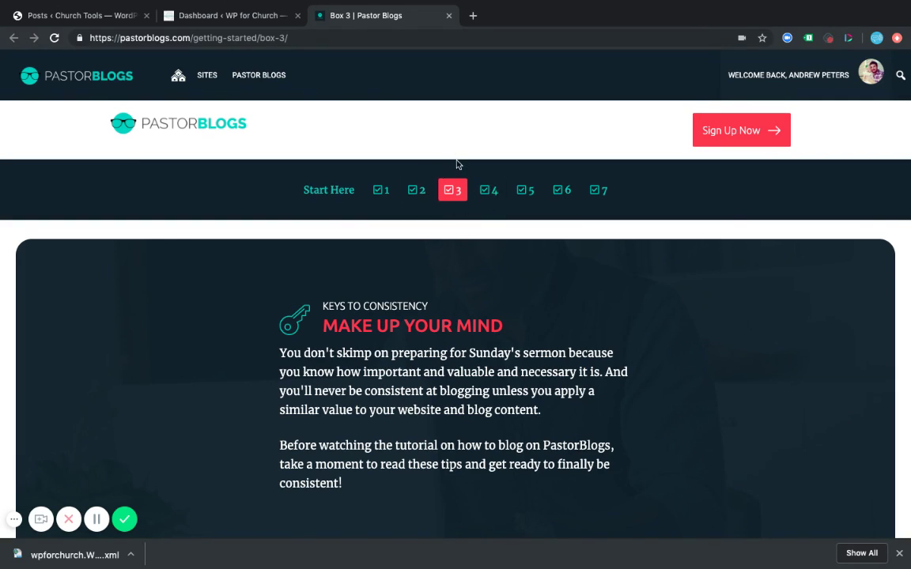
# Switch to the WP for Church dashboard and look over its SendGrid, Analytics, Forms and Quick Draft widgets.
pyautogui.scroll(-3, 542, 354)
pyautogui.scroll(-12, 542, 356)
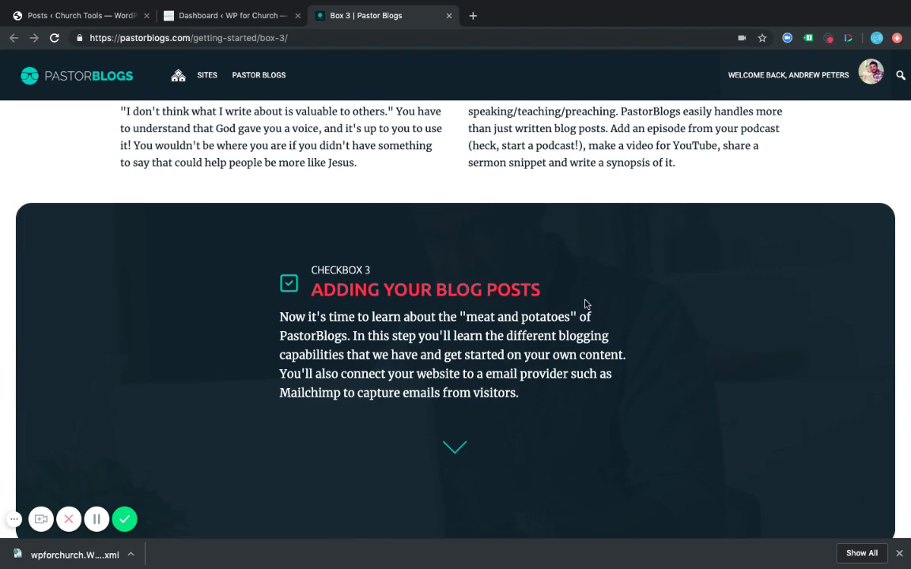
pyautogui.scroll(-6, 585, 305)
pyautogui.scroll(-4, 394, 340)
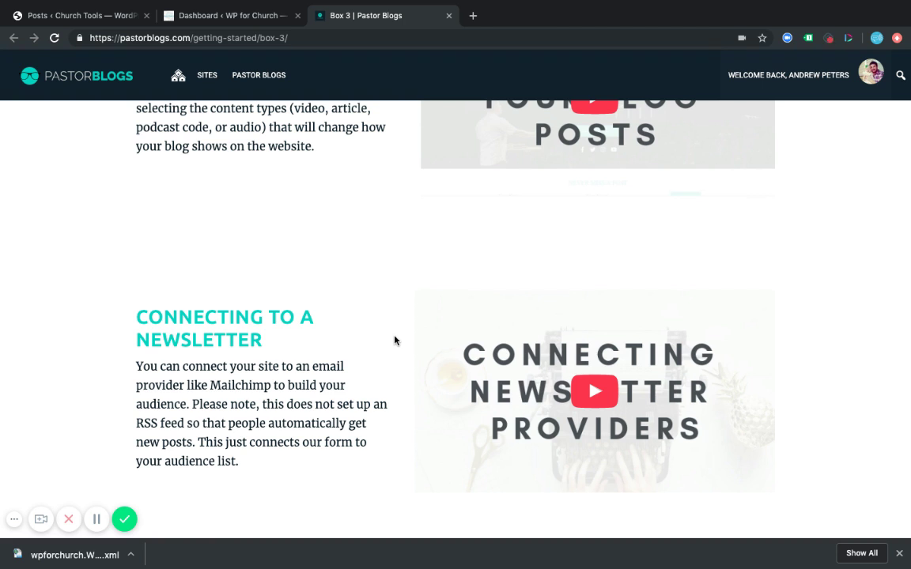
pyautogui.scroll(3, 409, 310)
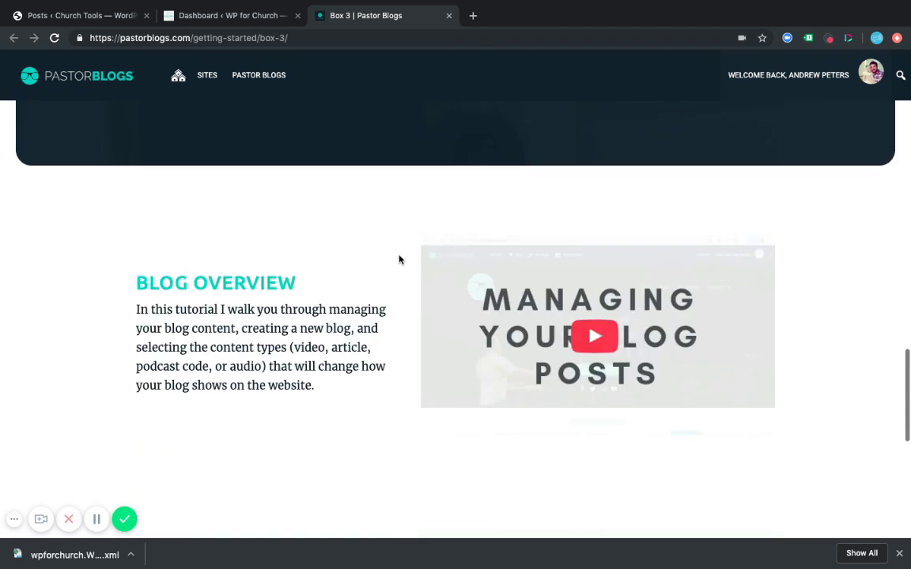
pyautogui.scroll(-1, 399, 259)
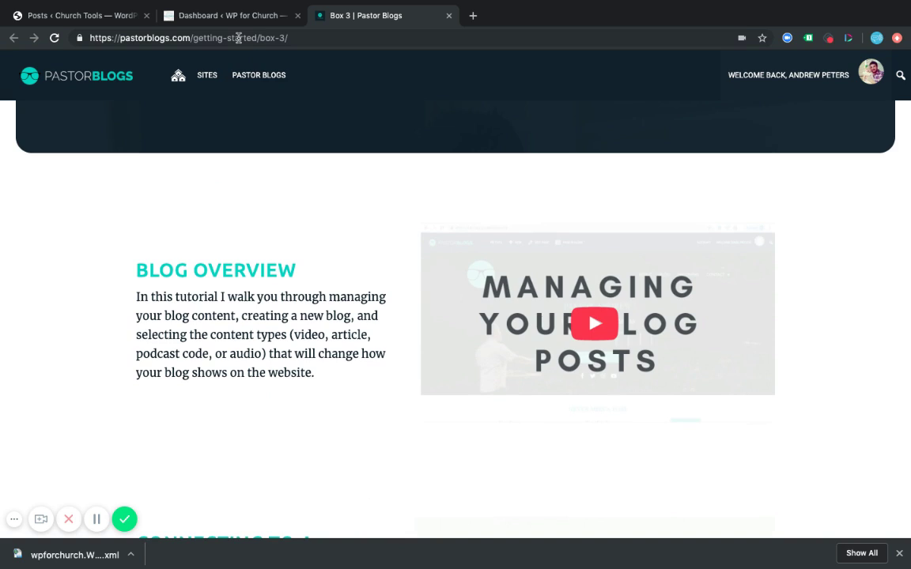
pyautogui.click(203, 15)
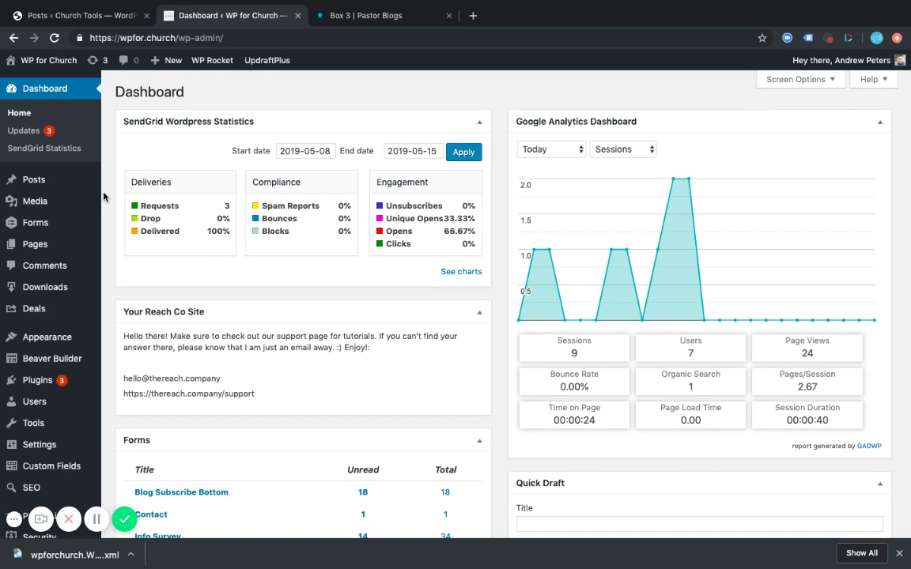
pyautogui.scroll(-1, 103, 196)
pyautogui.scroll(-1, 104, 196)
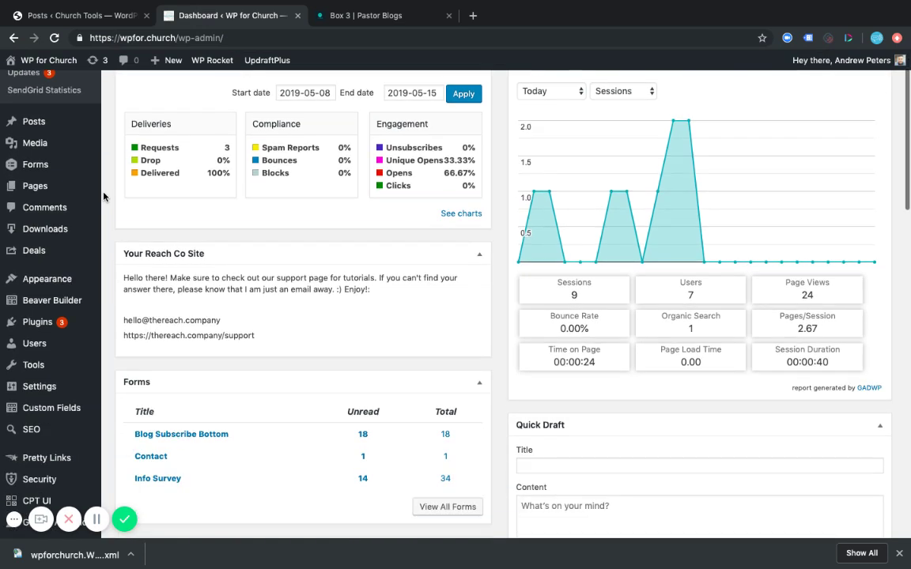
pyautogui.scroll(2, 104, 196)
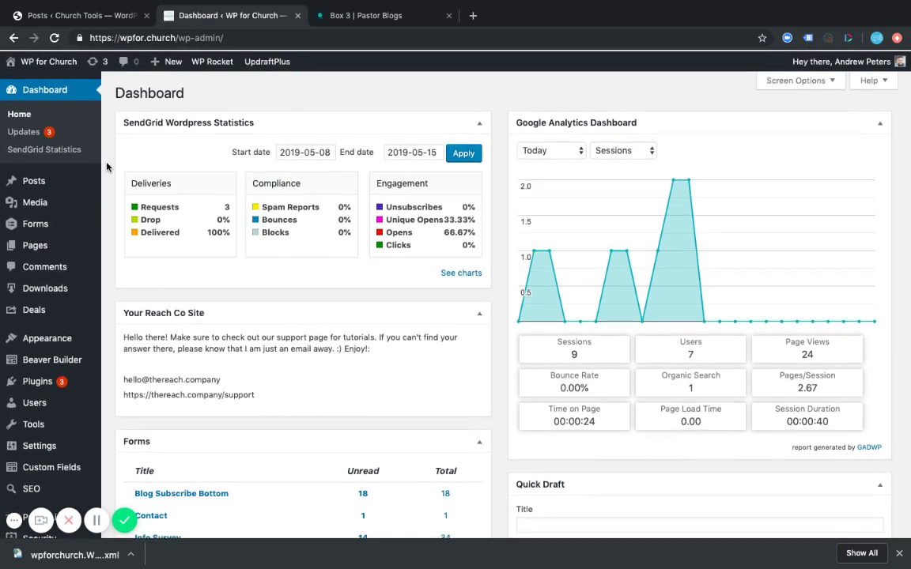
pyautogui.scroll(-7, 107, 167)
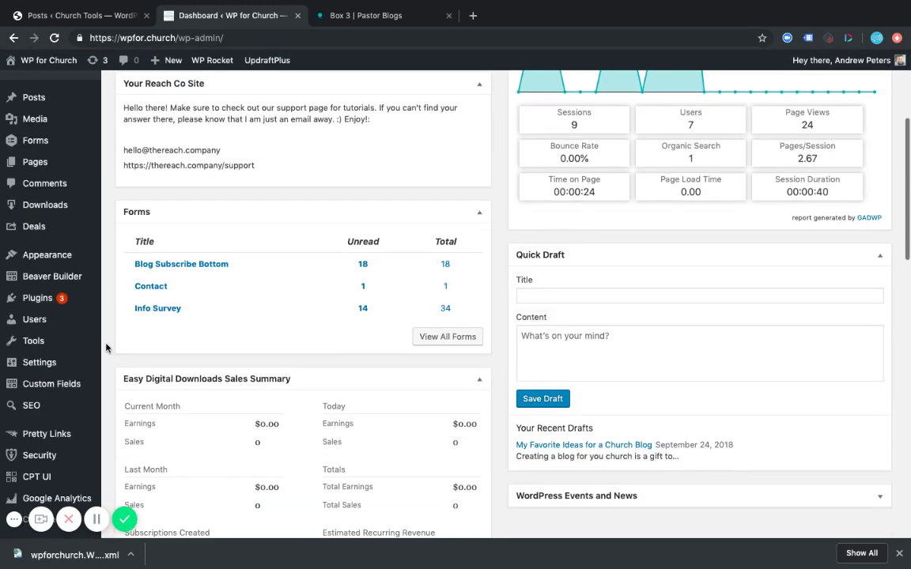
# Open Tools > Export and select Posts as the only content to export.
pyautogui.moveTo(47, 341)
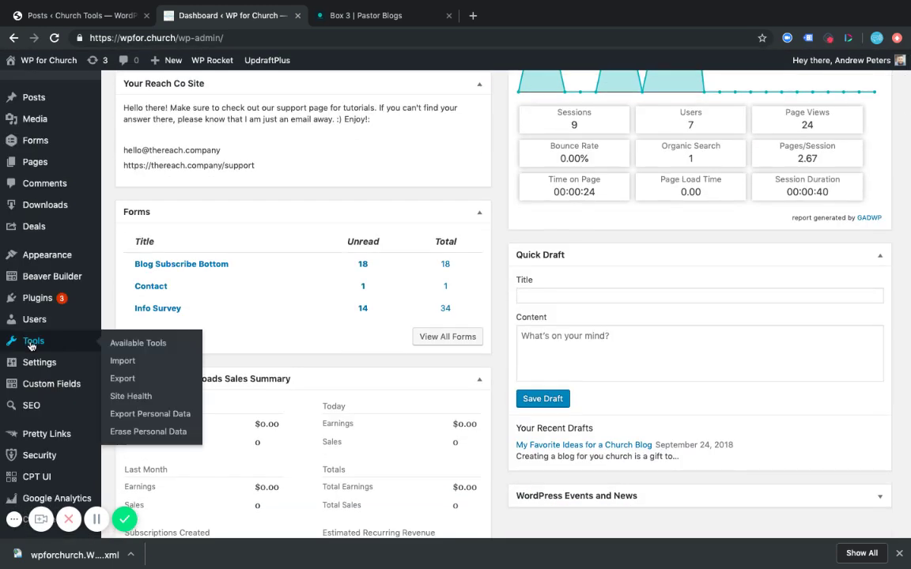
pyautogui.click(115, 360)
pyautogui.moveTo(104, 270)
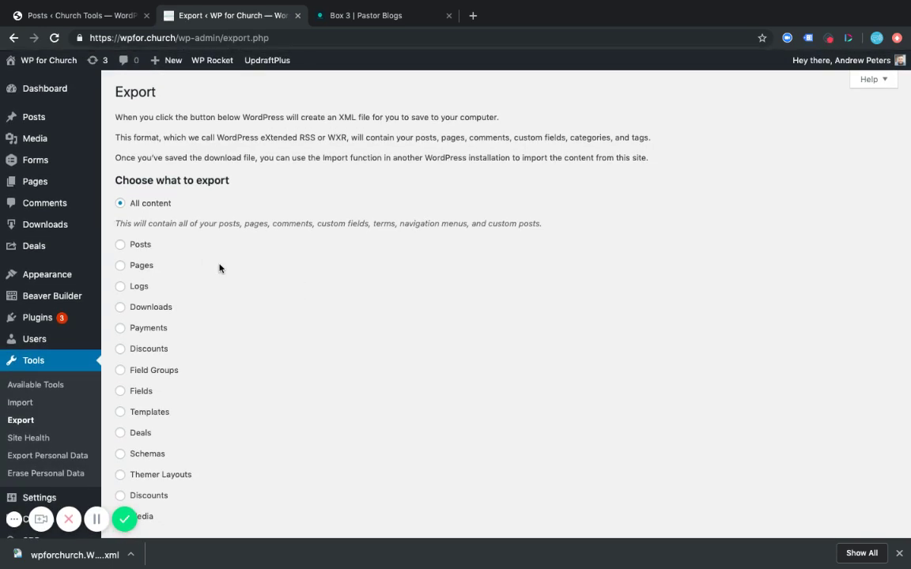
pyautogui.scroll(-1, 184, 236)
pyautogui.click(121, 220)
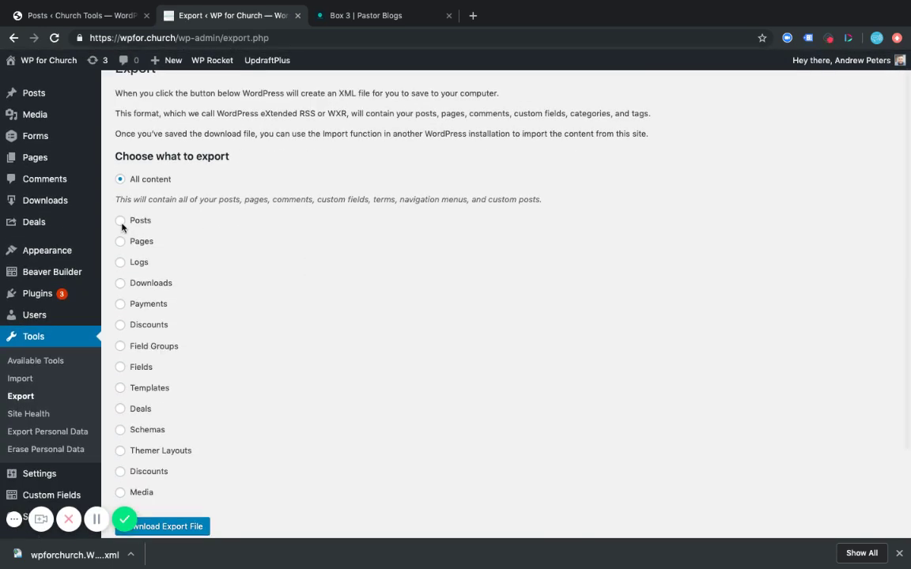
pyautogui.scroll(-2, 307, 284)
pyautogui.scroll(-2, 307, 285)
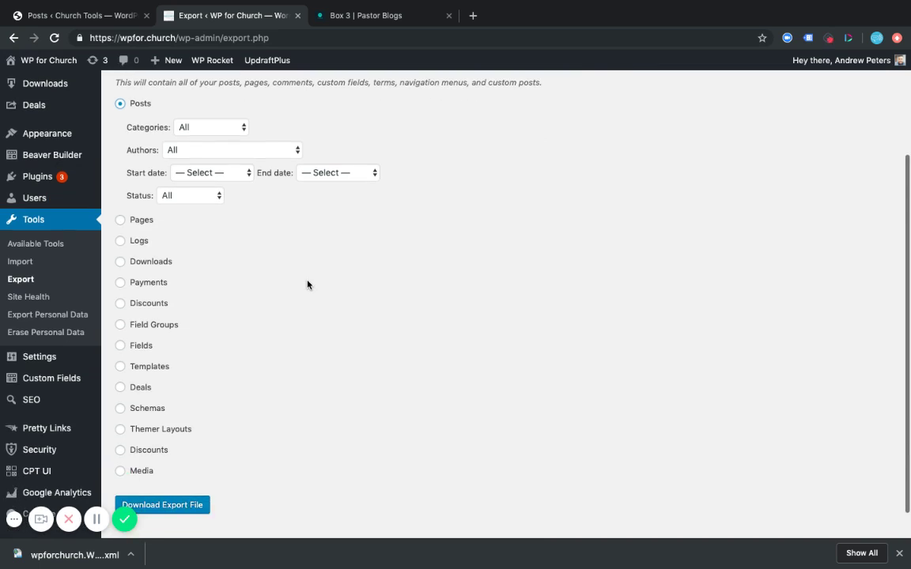
pyautogui.scroll(-1, 254, 319)
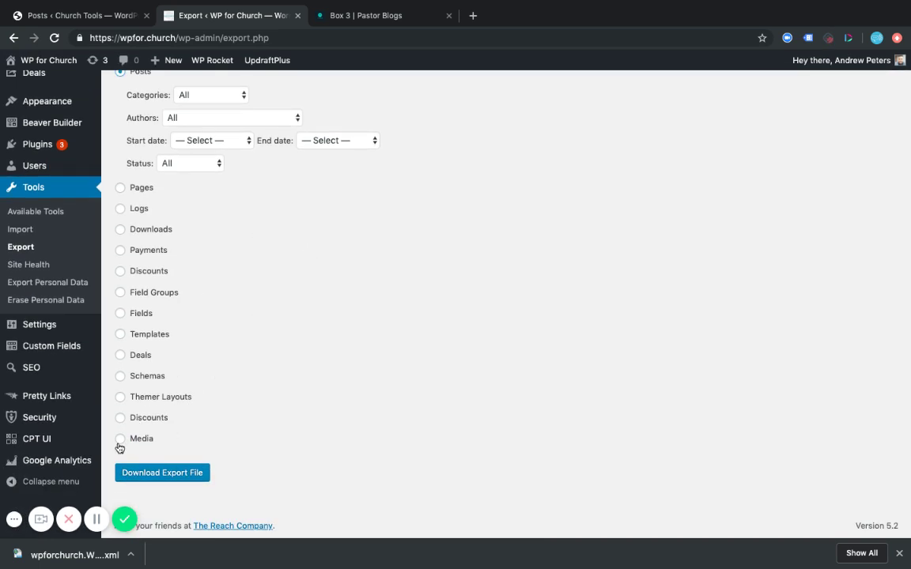
pyautogui.scroll(4, 312, 317)
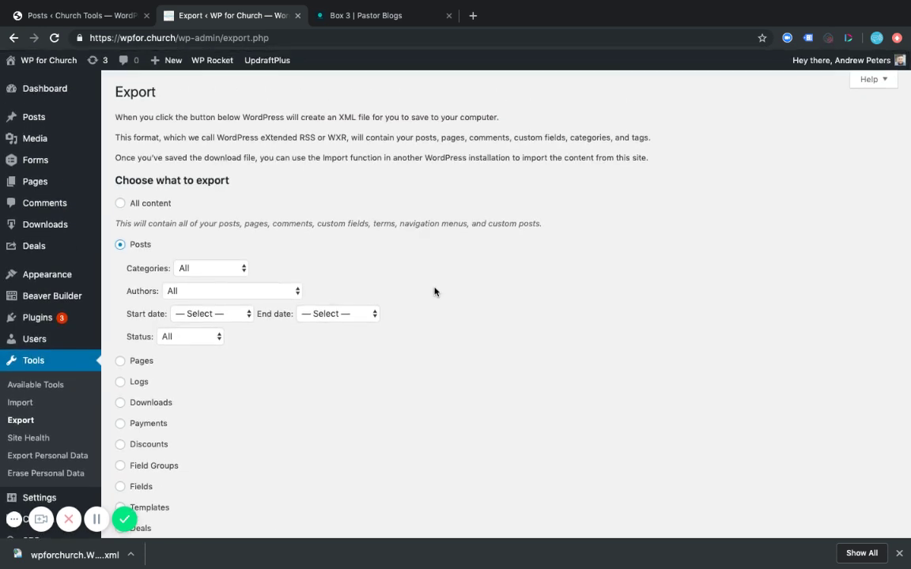
pyautogui.scroll(-1, 433, 290)
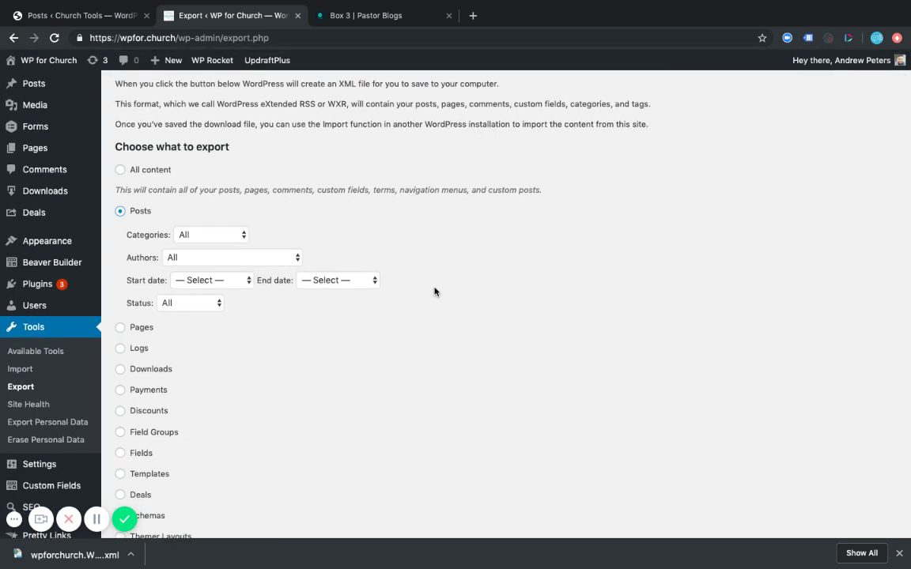
pyautogui.scroll(-3, 433, 291)
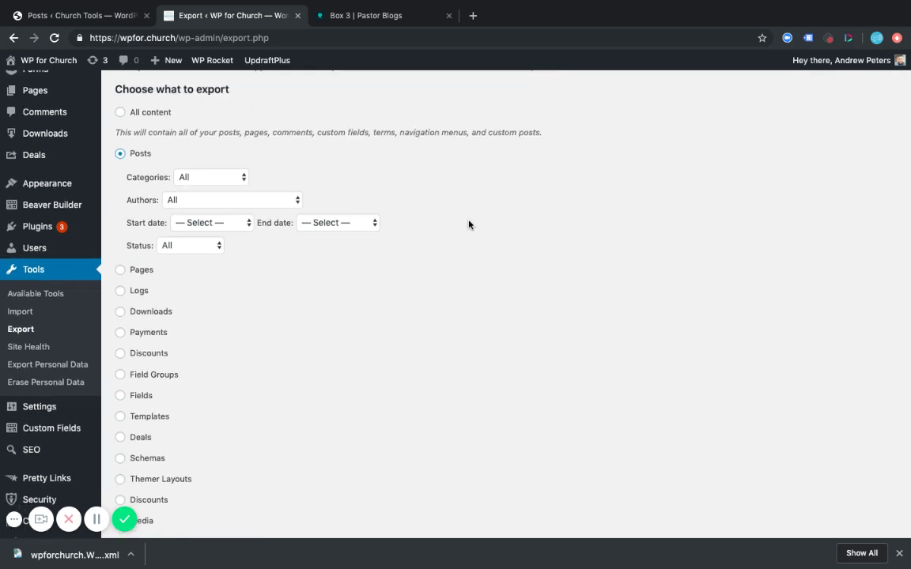
pyautogui.scroll(3, 390, 395)
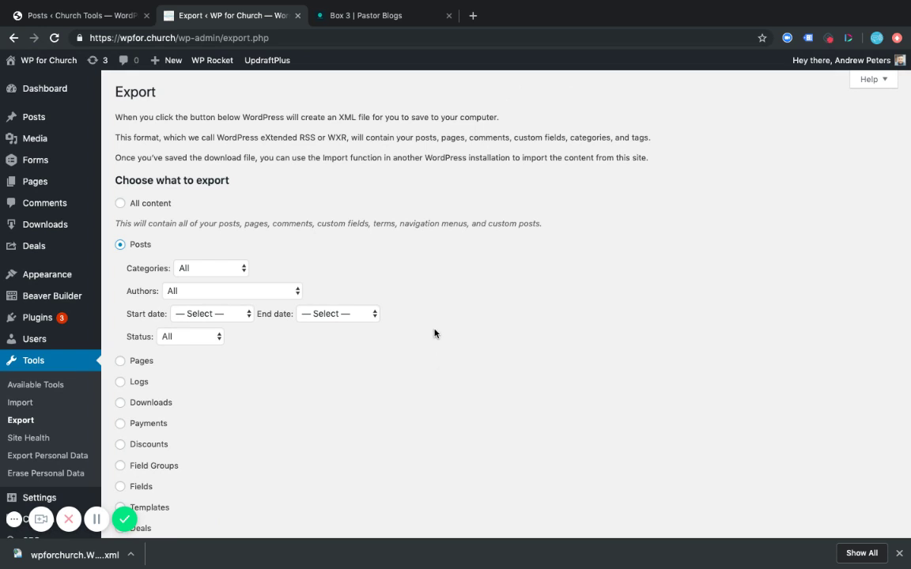
pyautogui.scroll(-4, 433, 332)
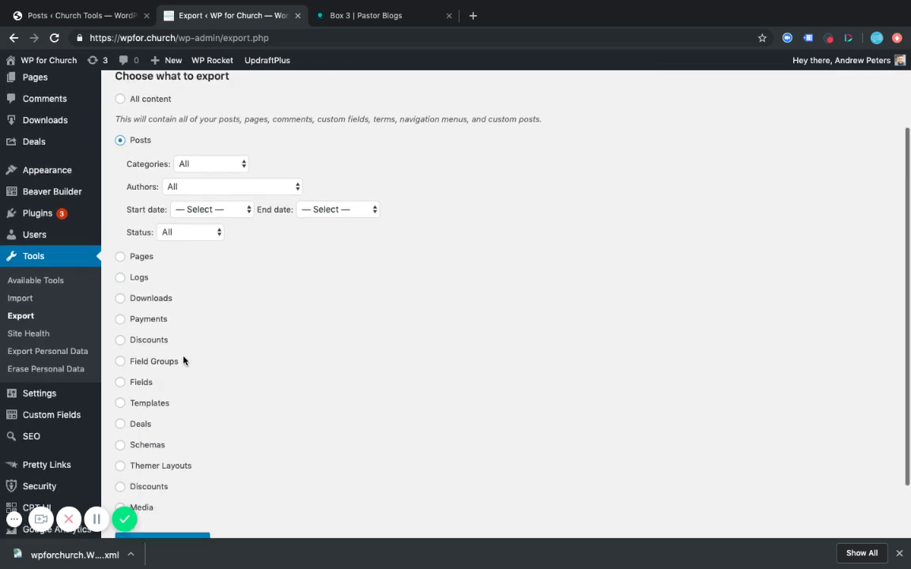
pyautogui.scroll(-2, 184, 360)
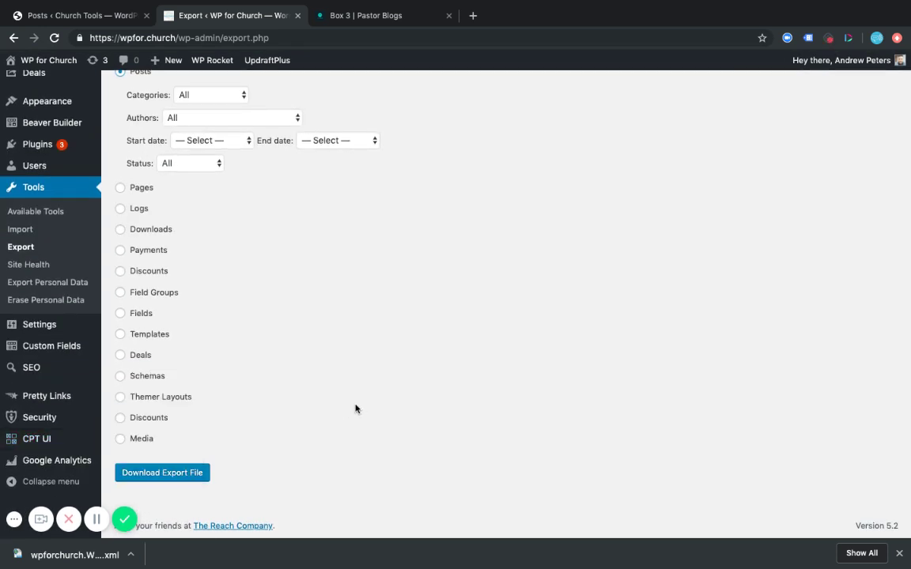
pyautogui.scroll(5, 265, 411)
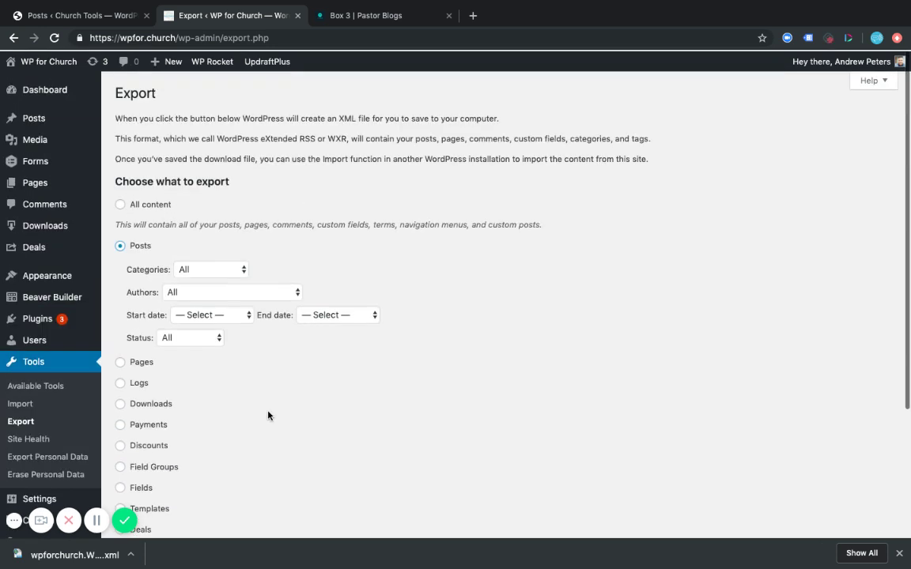
# Limit the posts export to March 2019 for both start and end date.
pyautogui.click(226, 268)
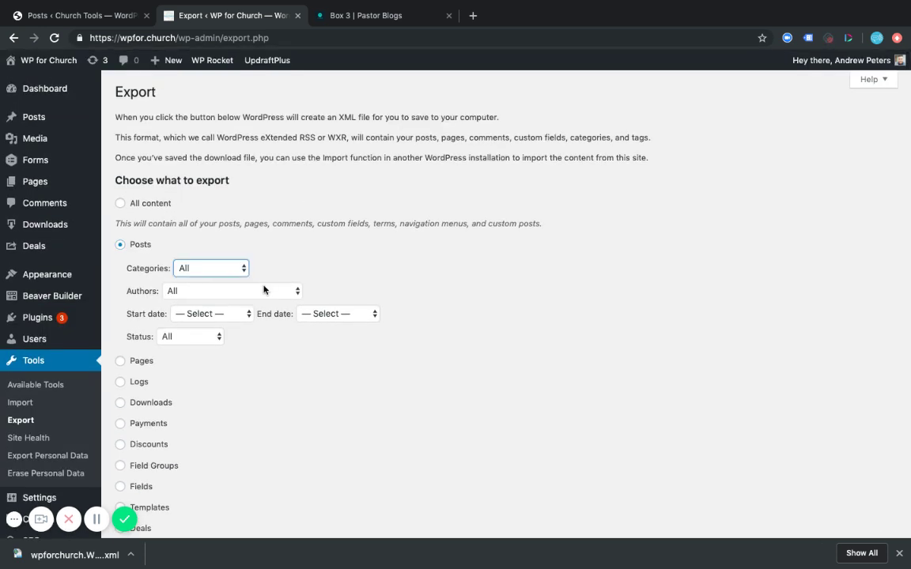
pyautogui.click(223, 315)
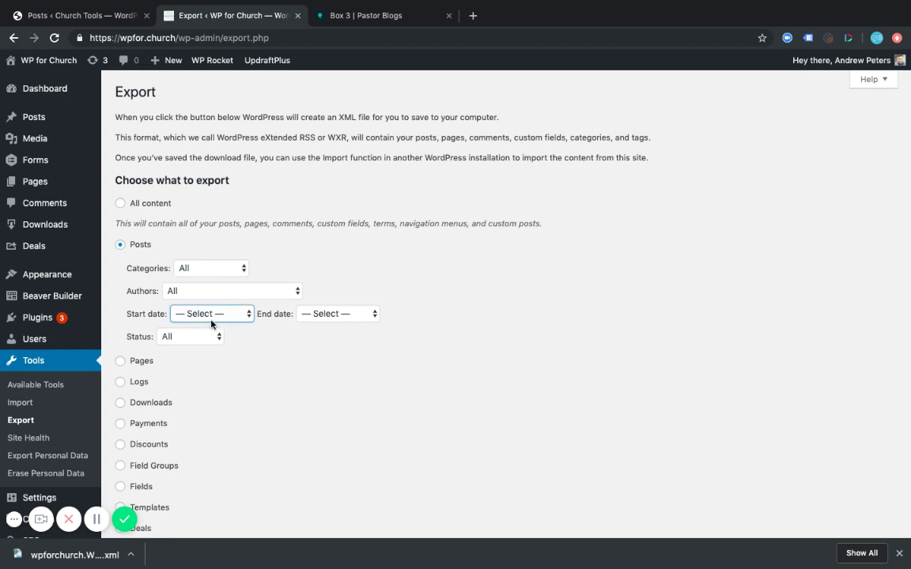
pyautogui.click(212, 323)
pyautogui.click(338, 314)
pyautogui.click(338, 324)
pyautogui.click(240, 338)
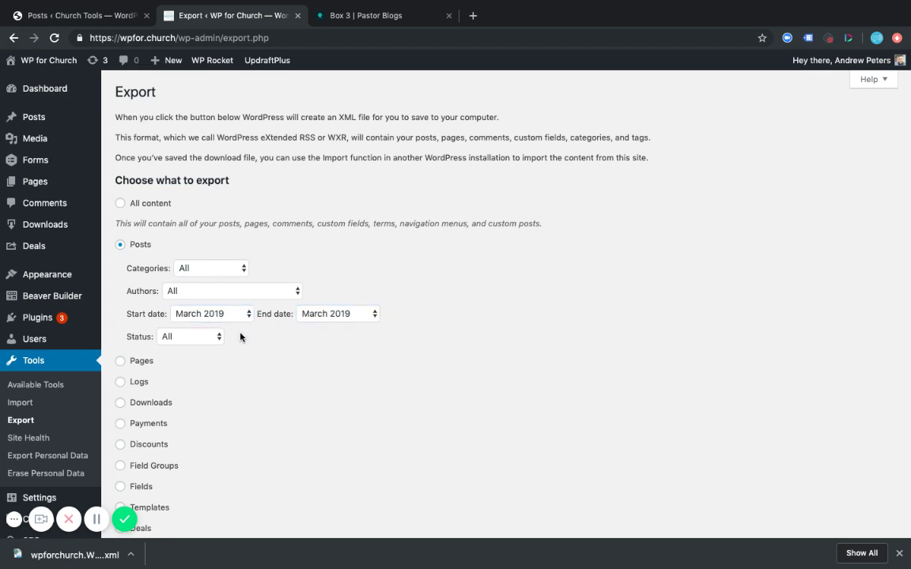
# Review the status filter and download the filtered posts export file.
pyautogui.click(191, 339)
pyautogui.scroll(-3, 282, 348)
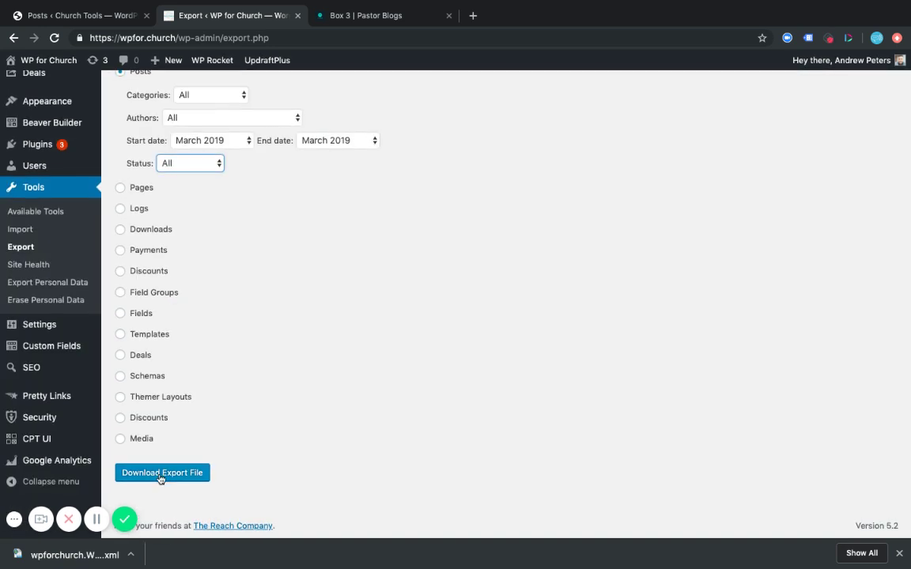
pyautogui.click(161, 473)
pyautogui.scroll(3, 314, 427)
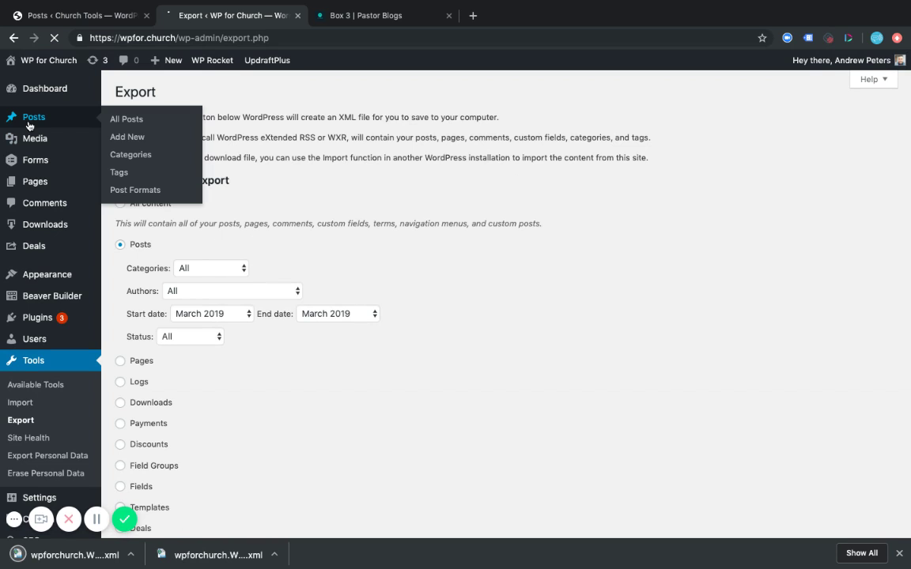
# Open Posts in the WP for Church admin to show all 39 posts.
pyautogui.click(33, 115)
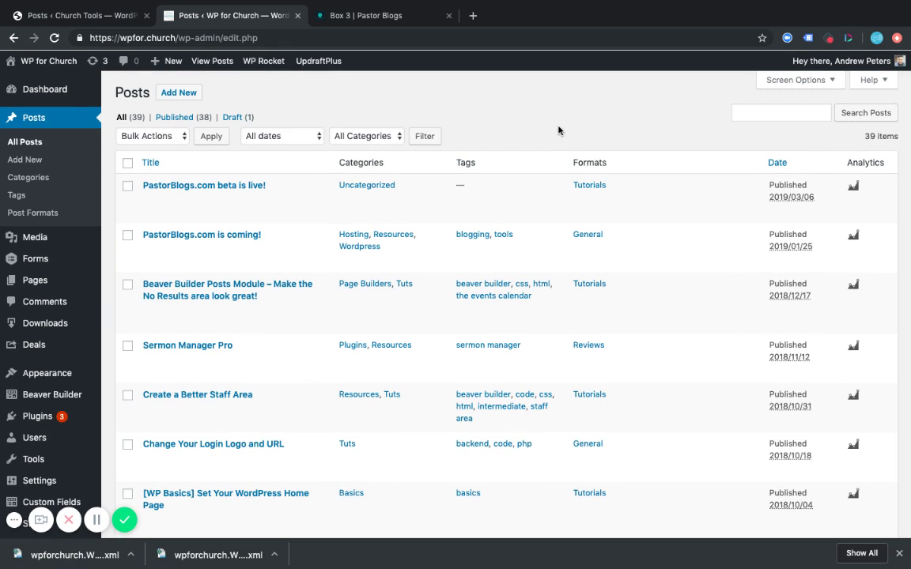
pyautogui.click(85, 14)
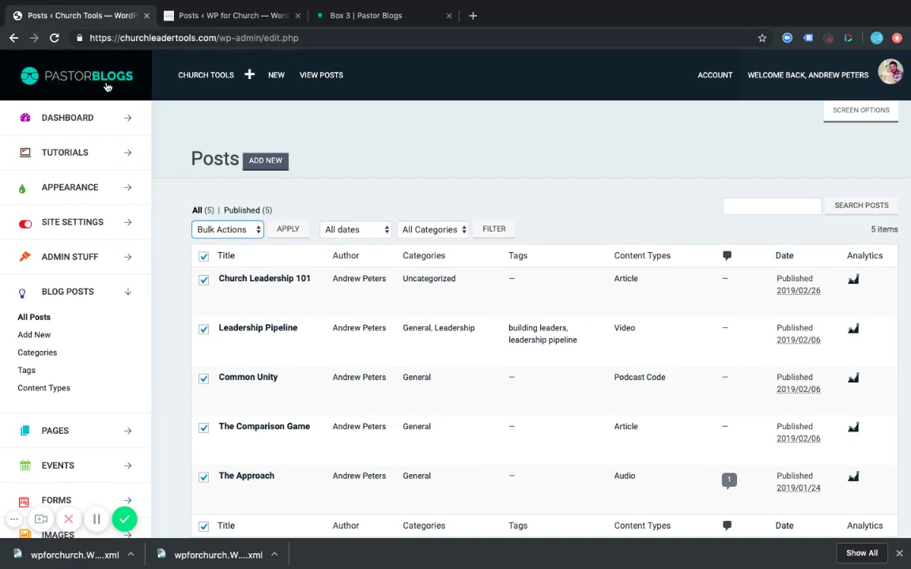
pyautogui.click(154, 36)
pyautogui.click(294, 116)
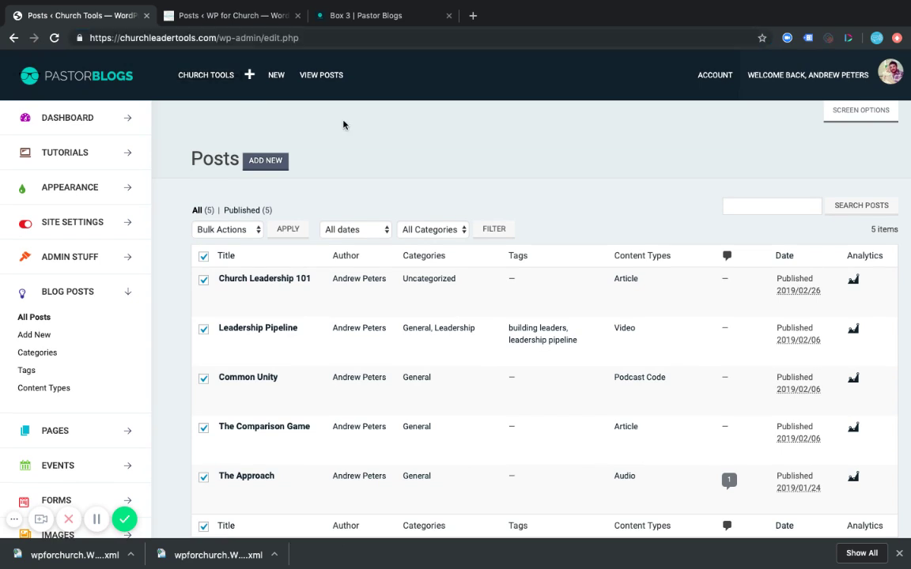
pyautogui.scroll(-3, 184, 267)
pyautogui.scroll(2, 183, 267)
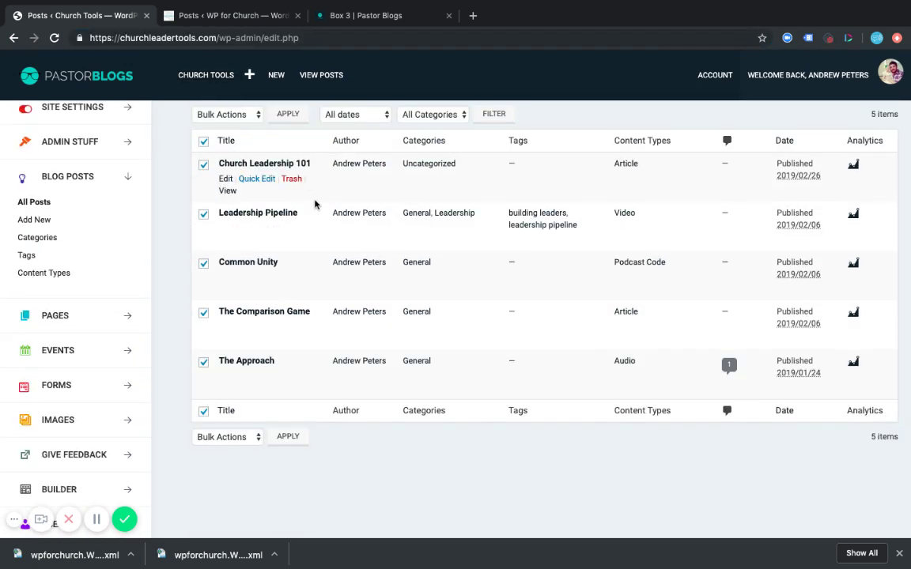
pyautogui.scroll(1, 320, 316)
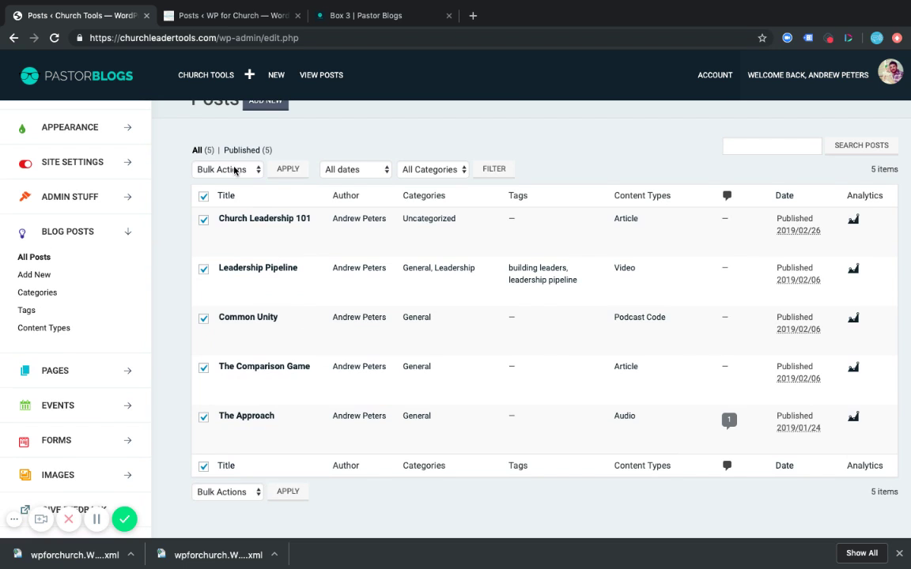
pyautogui.click(204, 197)
pyautogui.click(204, 197)
pyautogui.click(245, 170)
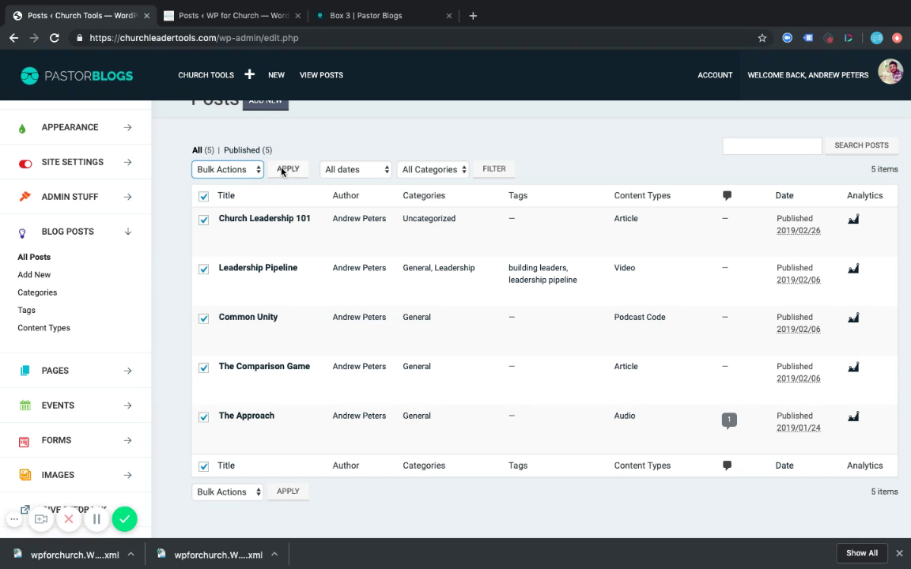
pyautogui.click(174, 214)
pyautogui.scroll(1, 175, 213)
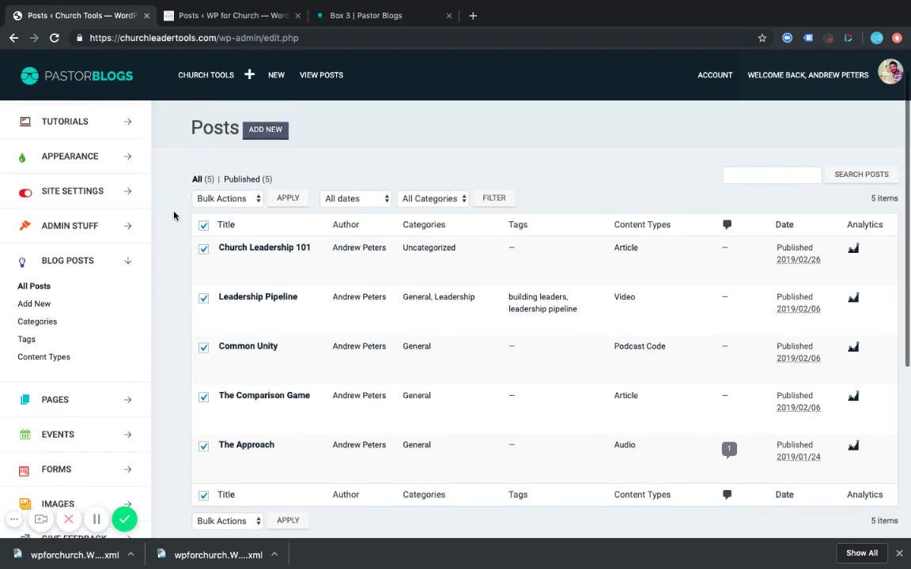
pyautogui.scroll(-5, 174, 215)
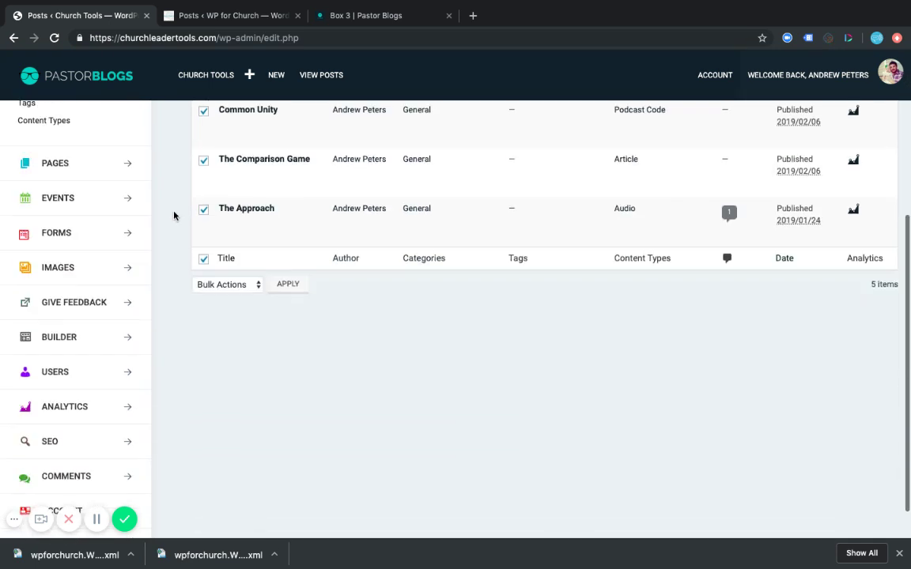
pyautogui.scroll(5, 174, 215)
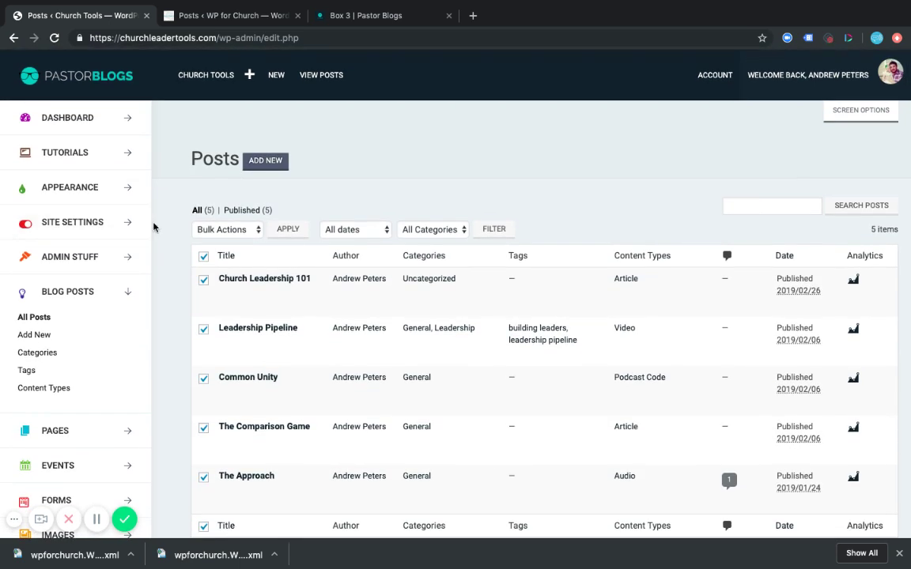
# Upload the wpforchurch XML file through Site Settings > Import Posts > WordPress importer.
pyautogui.click(129, 224)
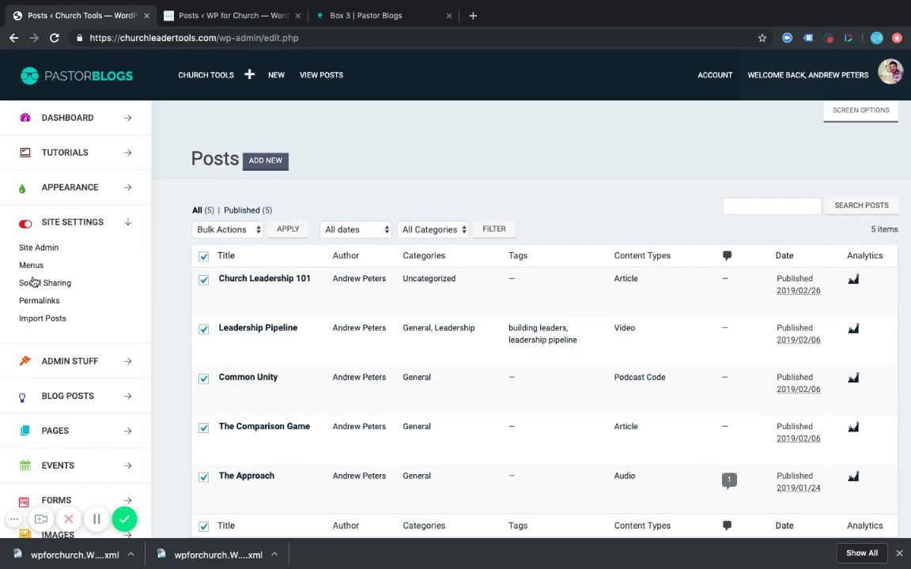
pyautogui.click(40, 320)
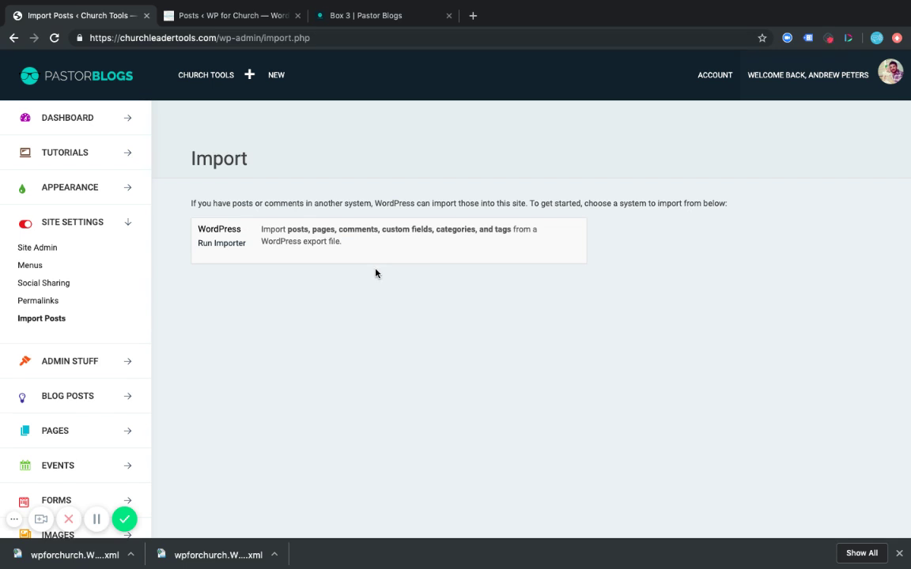
pyautogui.click(218, 244)
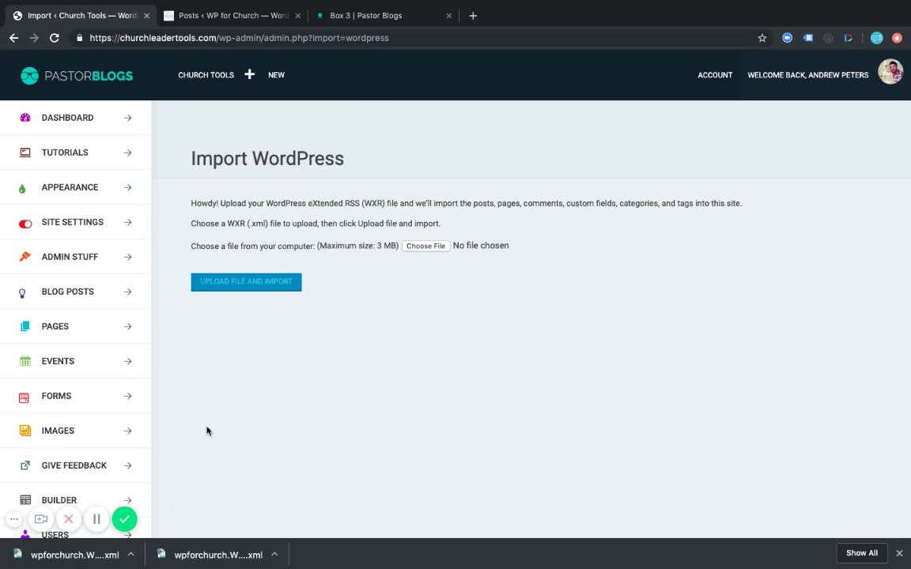
pyautogui.moveTo(203, 553); pyautogui.dragTo(434, 247)
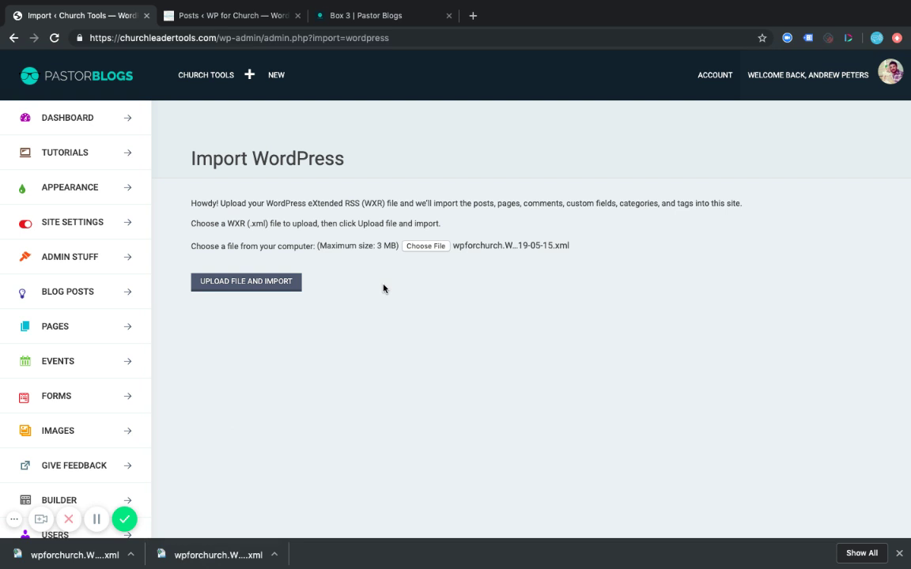
pyautogui.click(275, 283)
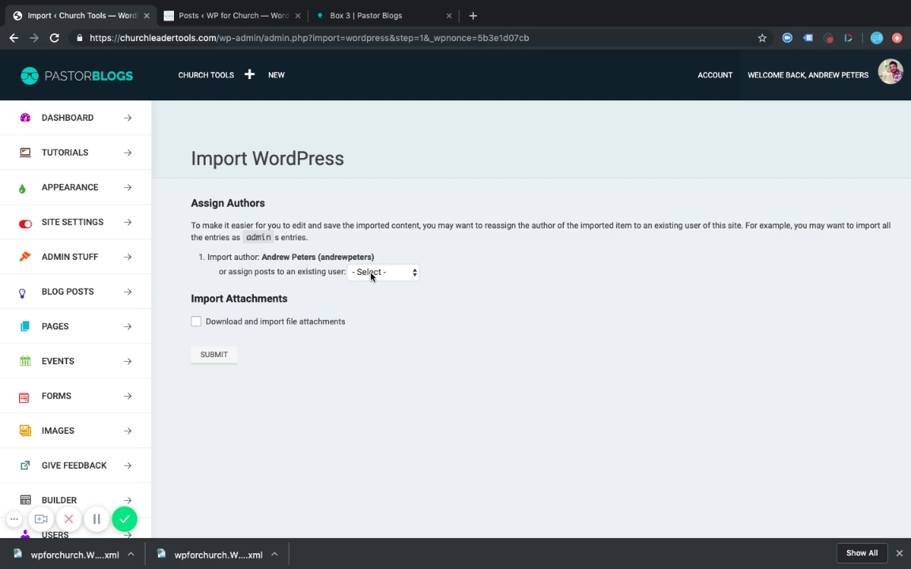
# Assign imported posts to the existing user, run the import, then return to the WP for Church posts.
pyautogui.click(371, 272)
pyautogui.click(375, 288)
pyautogui.click(348, 286)
pyautogui.click(211, 354)
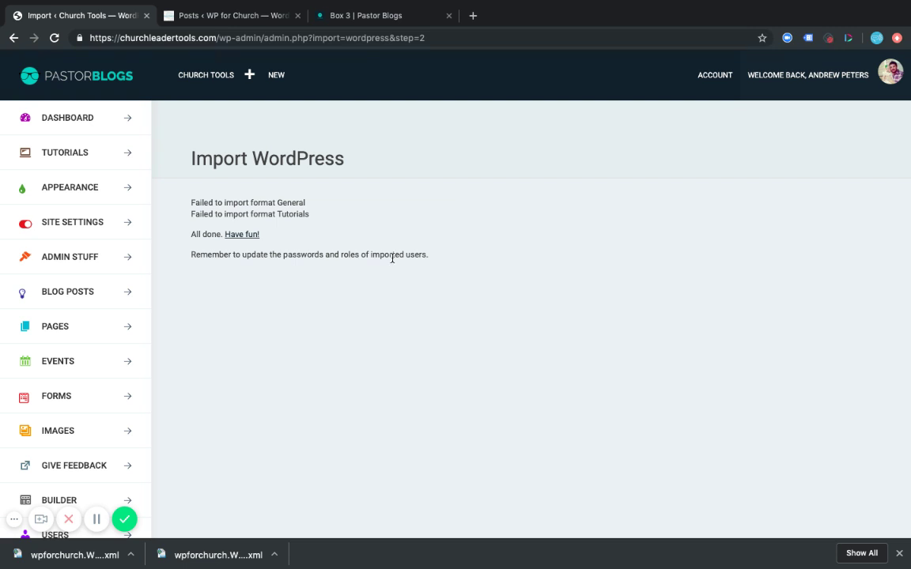
pyautogui.click(199, 18)
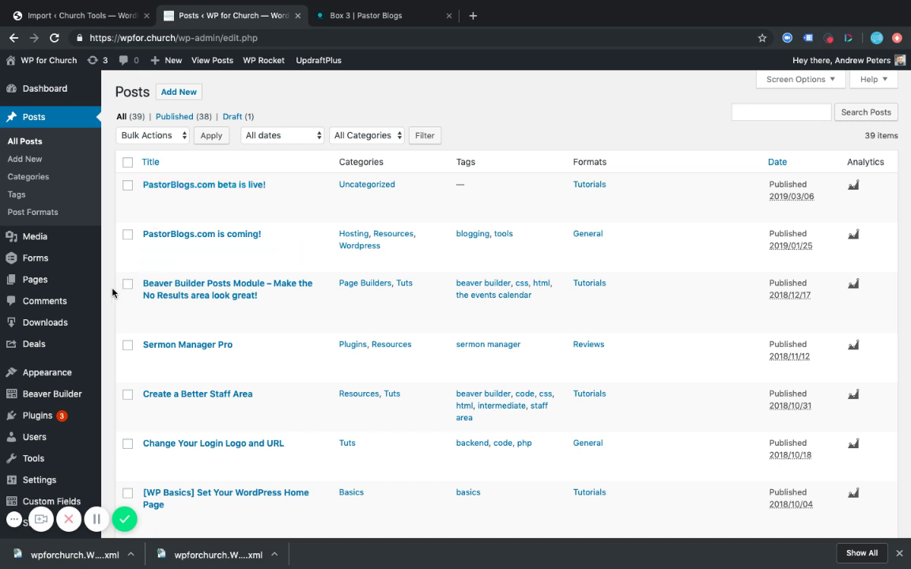
# Set the WordPress Export tool to export Media only, glancing at the PastorBlogs results meanwhile.
pyautogui.scroll(-1, 107, 324)
pyautogui.moveTo(37, 419)
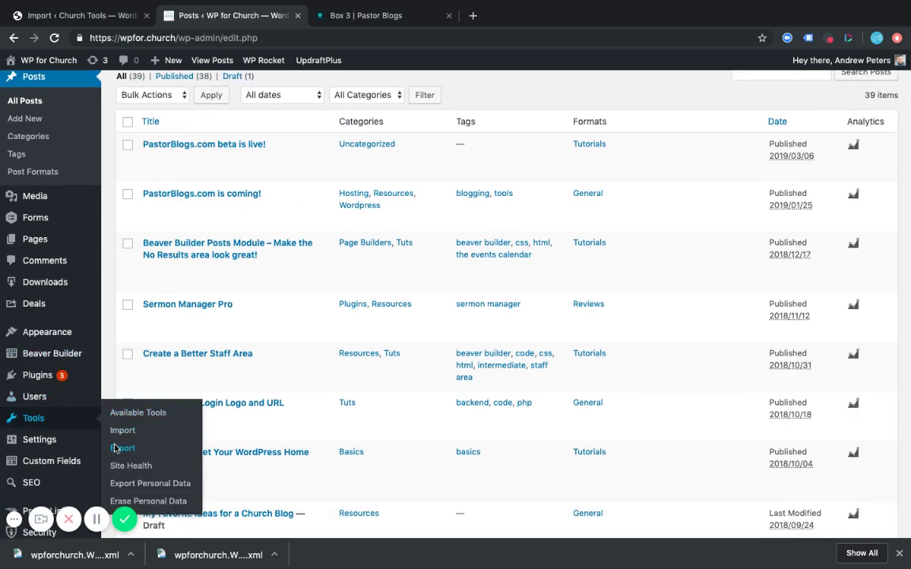
pyautogui.click(106, 404)
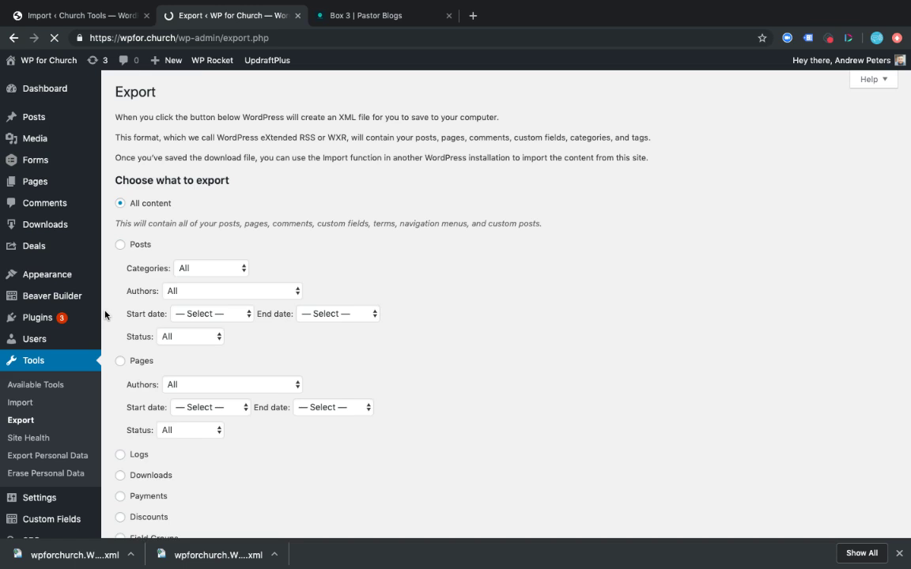
pyautogui.scroll(-5, 106, 315)
pyautogui.click(121, 381)
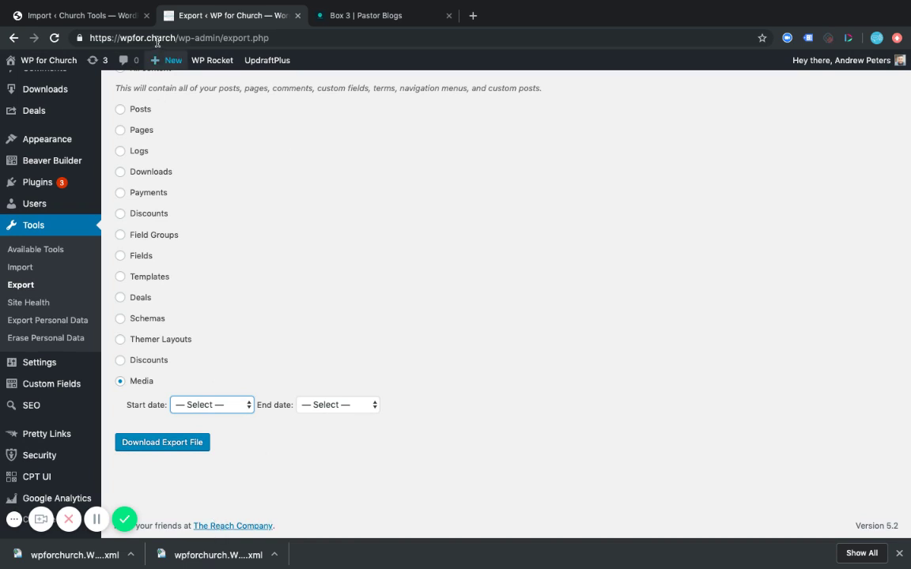
pyautogui.click(79, 15)
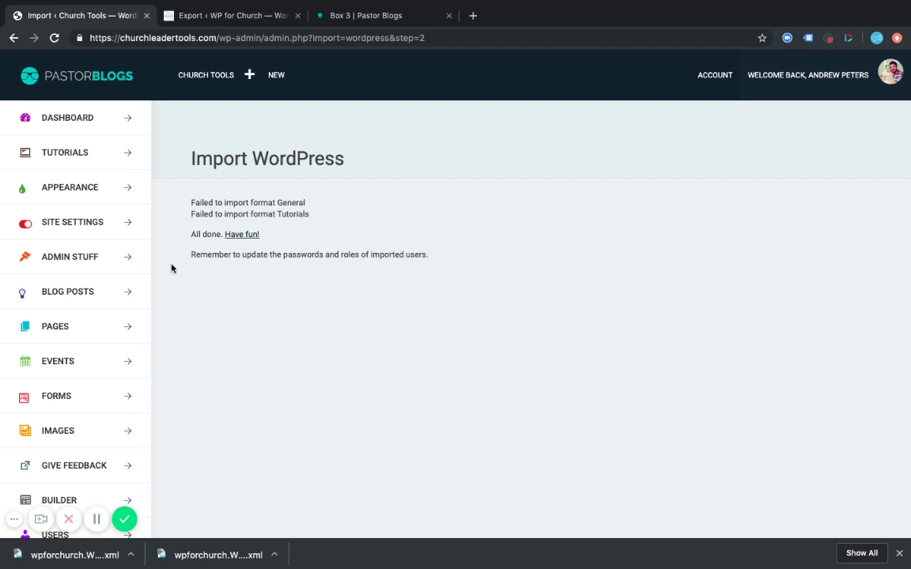
pyautogui.click(223, 5)
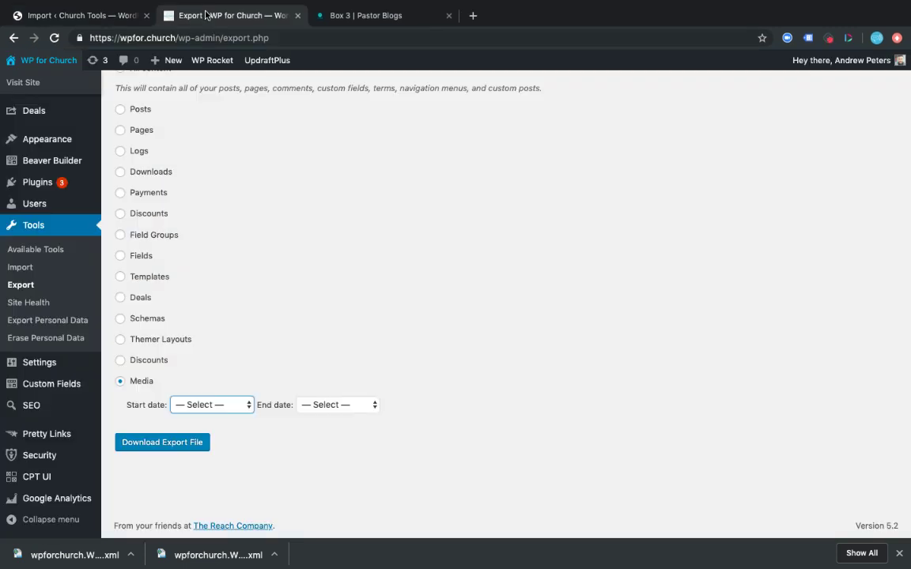
# Open Blog Posts > All Posts in PastorBlogs, showing 7 published posts like Leadership Pipeline.
pyautogui.click(118, 17)
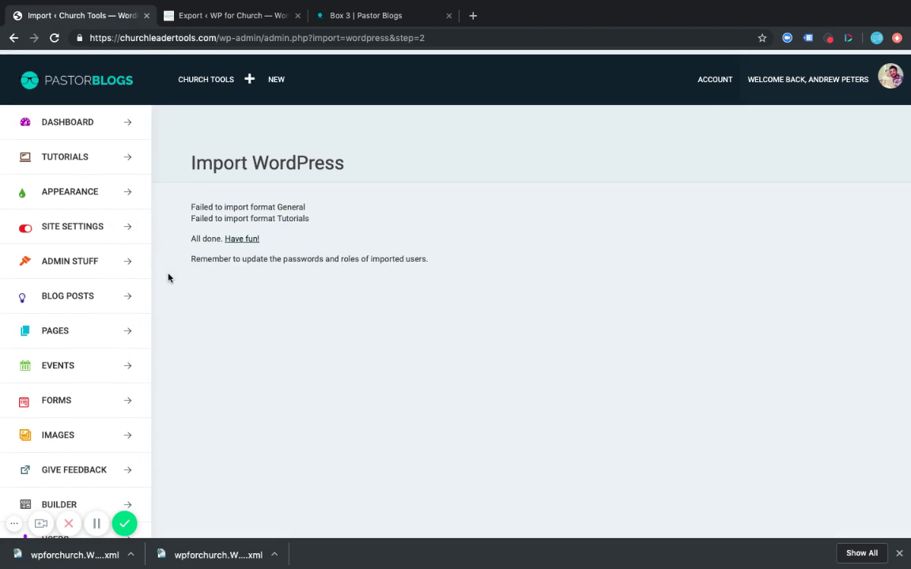
pyautogui.click(57, 294)
pyautogui.click(36, 318)
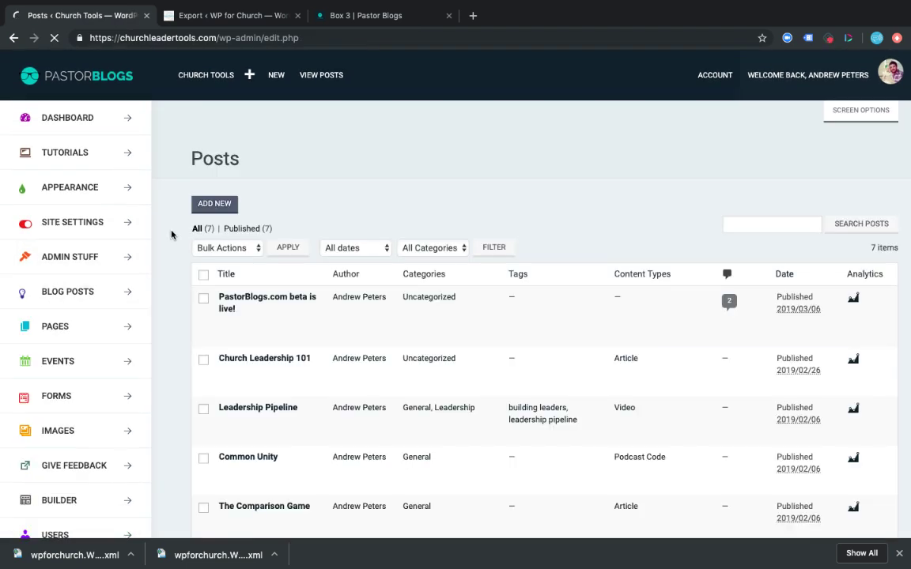
pyautogui.scroll(-1, 188, 320)
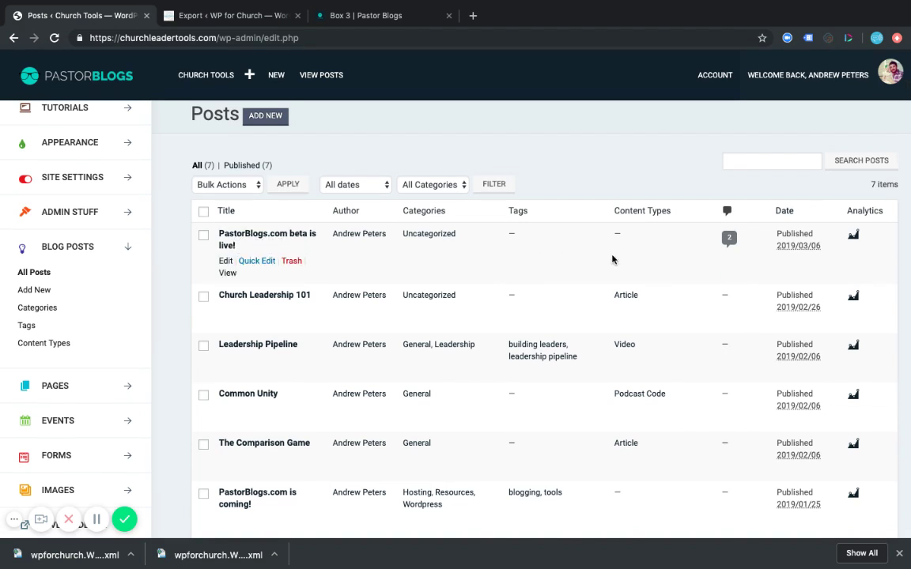
pyautogui.scroll(1, 637, 231)
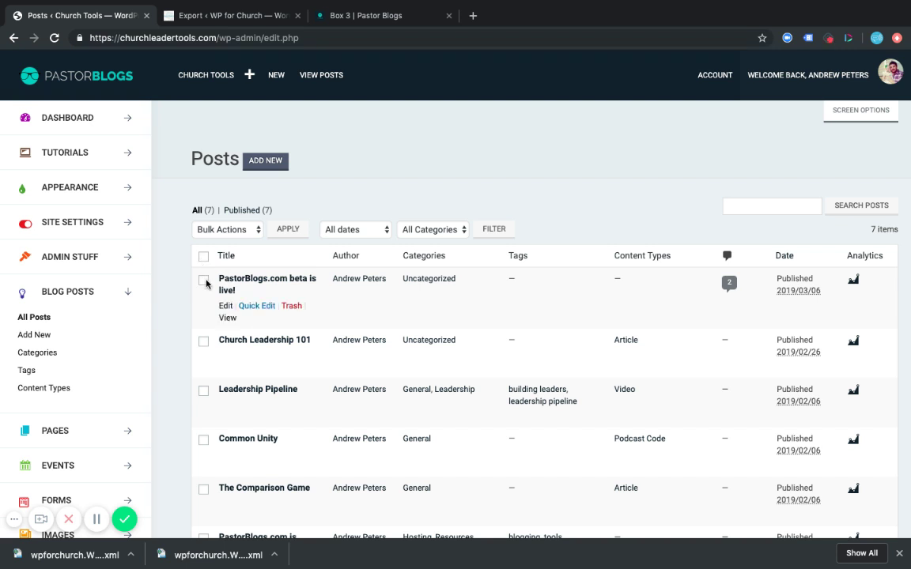
# Quick-edit 'PastorBlogs.com beta is live!' to tick Article, update it, then select all posts.
pyautogui.click(256, 306)
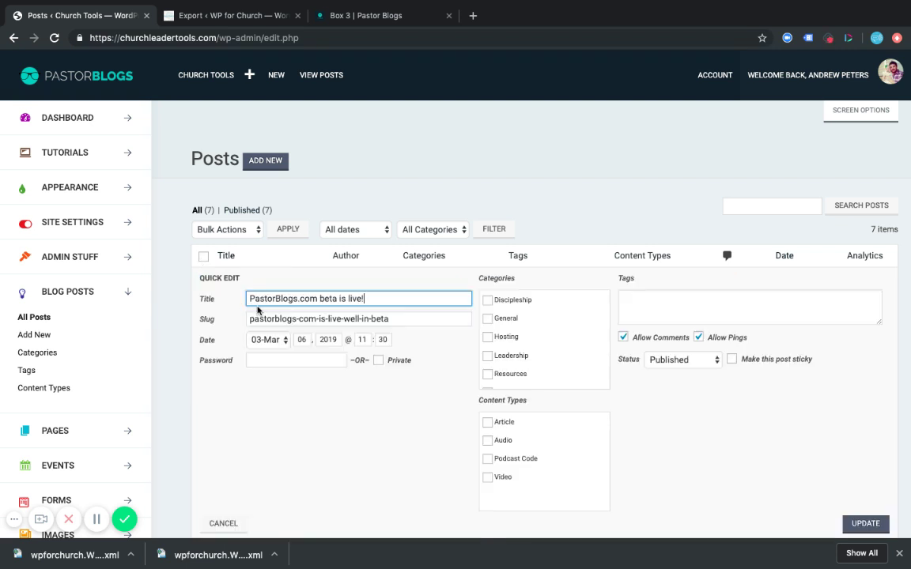
pyautogui.click(488, 423)
pyautogui.scroll(-2, 461, 429)
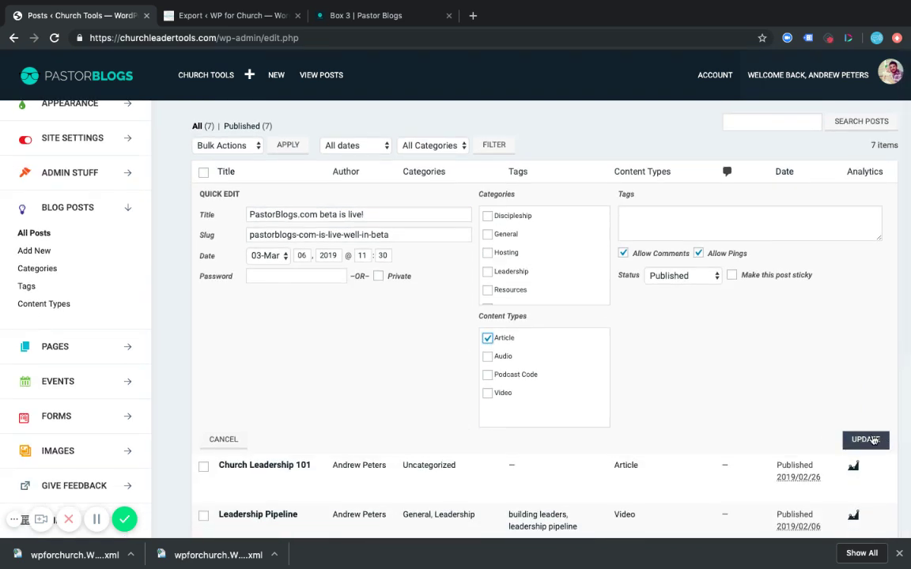
pyautogui.click(873, 439)
pyautogui.scroll(2, 637, 346)
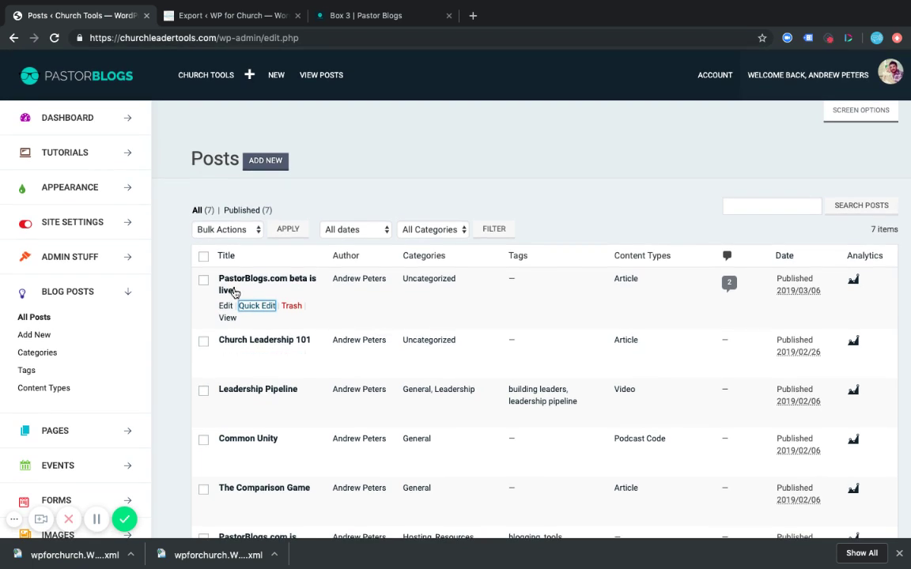
pyautogui.click(204, 258)
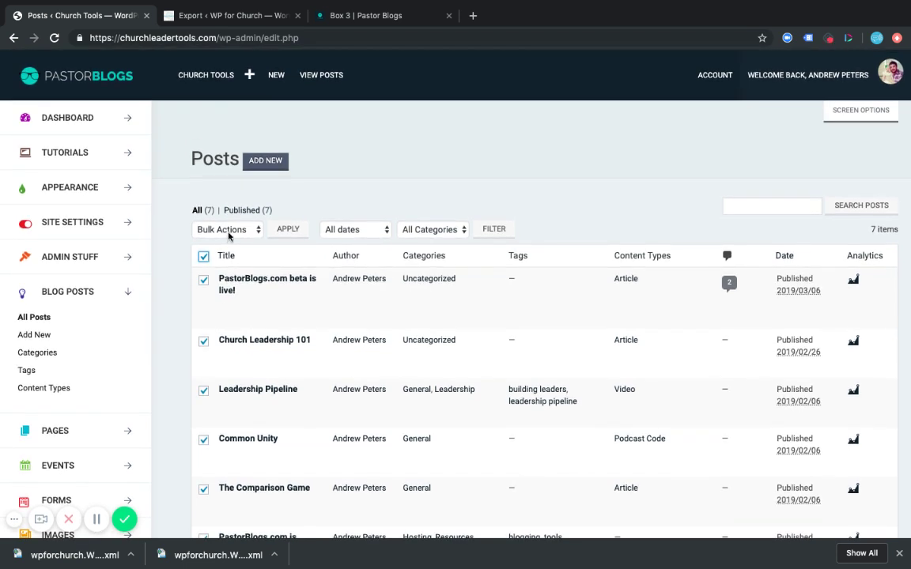
pyautogui.click(228, 237)
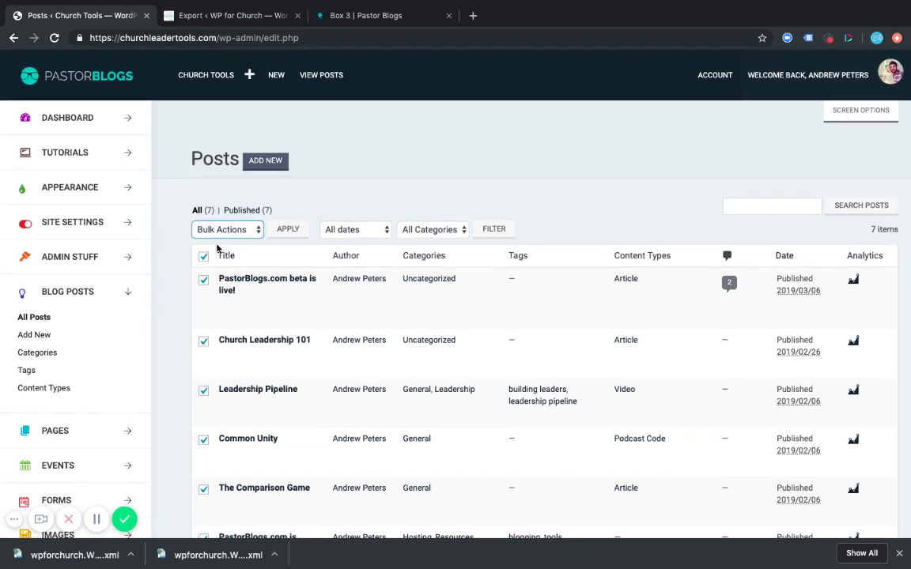
pyautogui.click(217, 248)
pyautogui.click(282, 233)
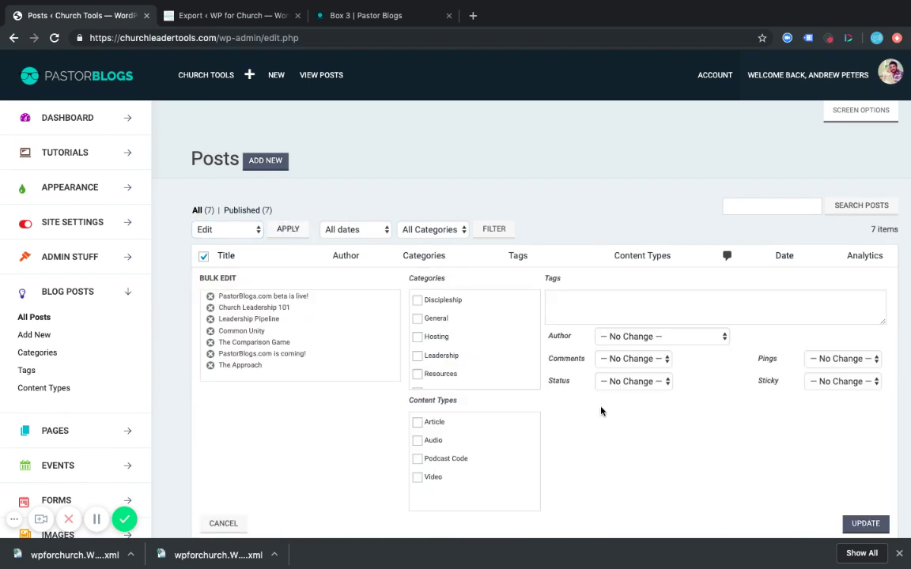
pyautogui.scroll(-2, 600, 411)
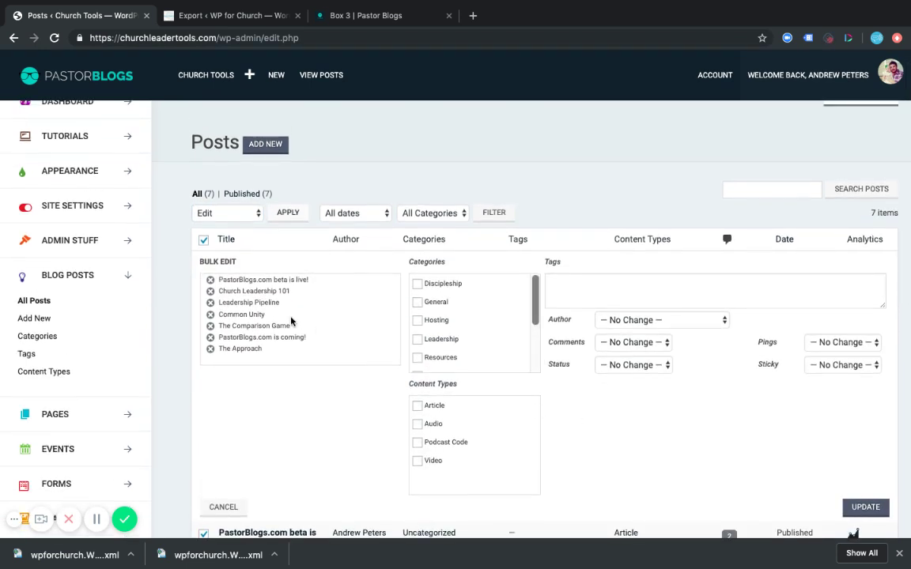
pyautogui.scroll(-2, 291, 320)
pyautogui.scroll(2, 237, 324)
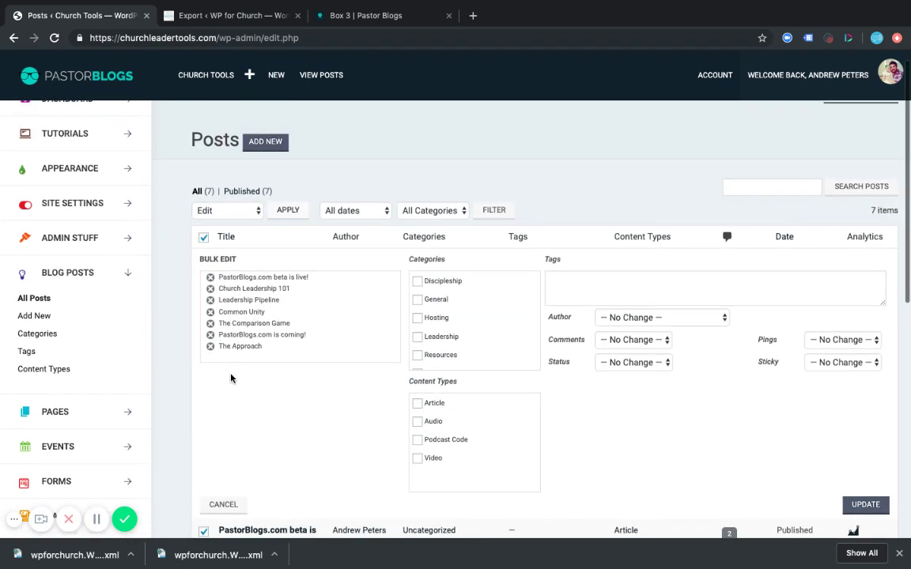
pyautogui.click(210, 323)
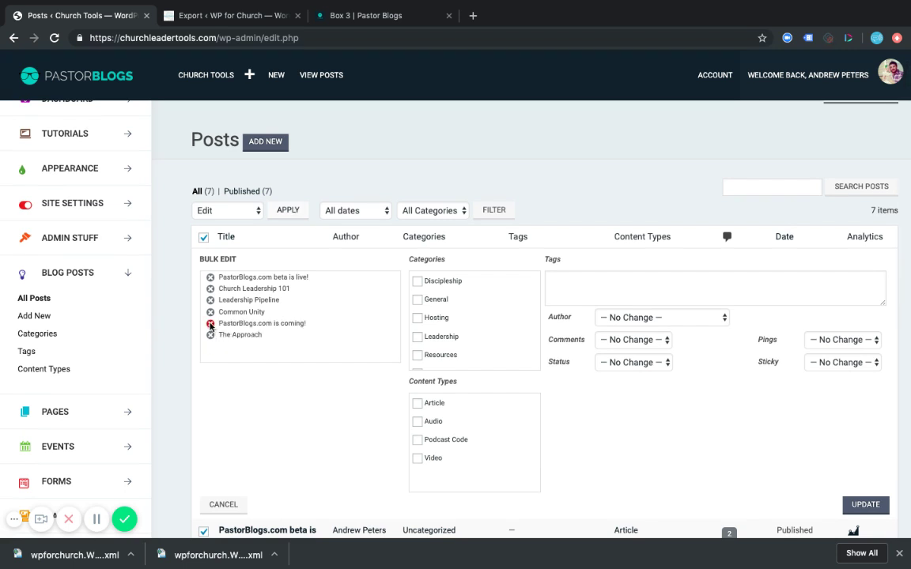
pyautogui.click(211, 312)
pyautogui.click(210, 300)
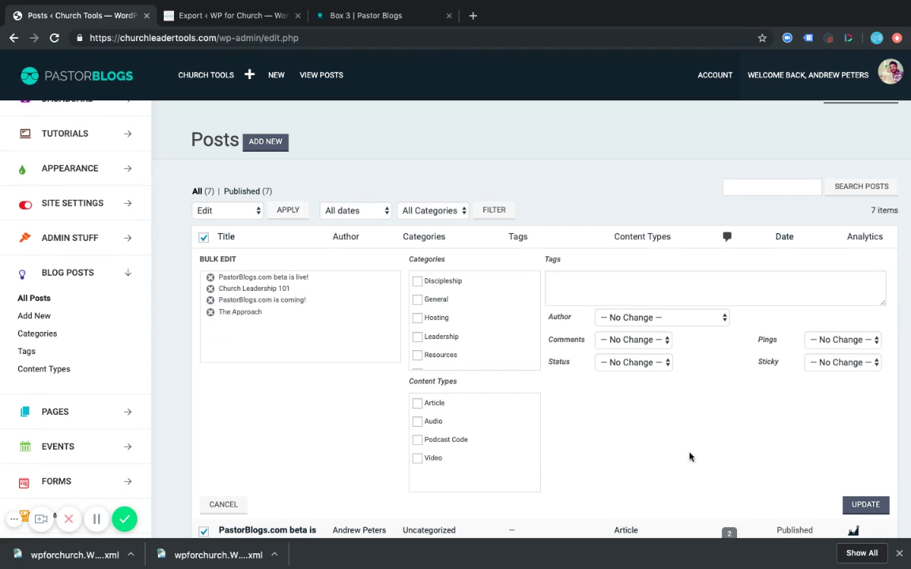
pyautogui.scroll(-1, 367, 377)
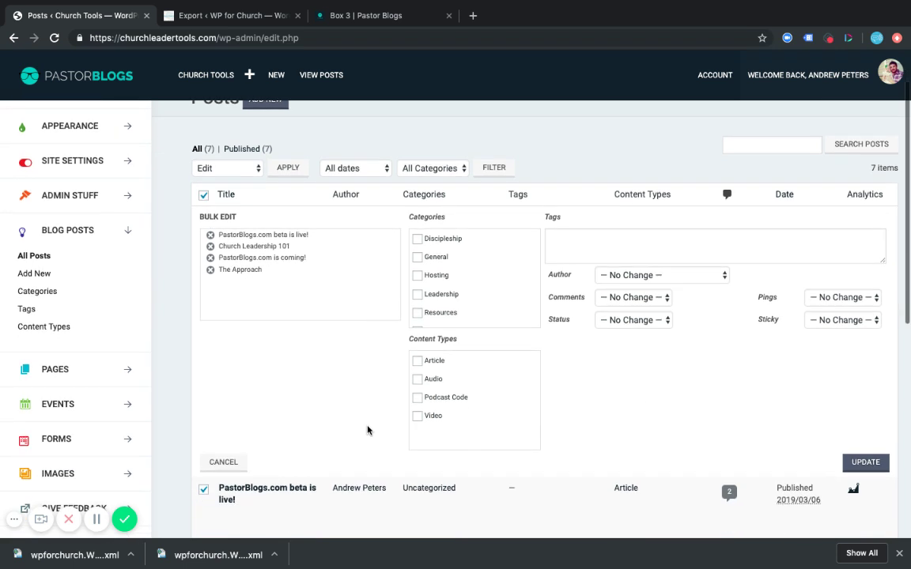
pyautogui.click(417, 380)
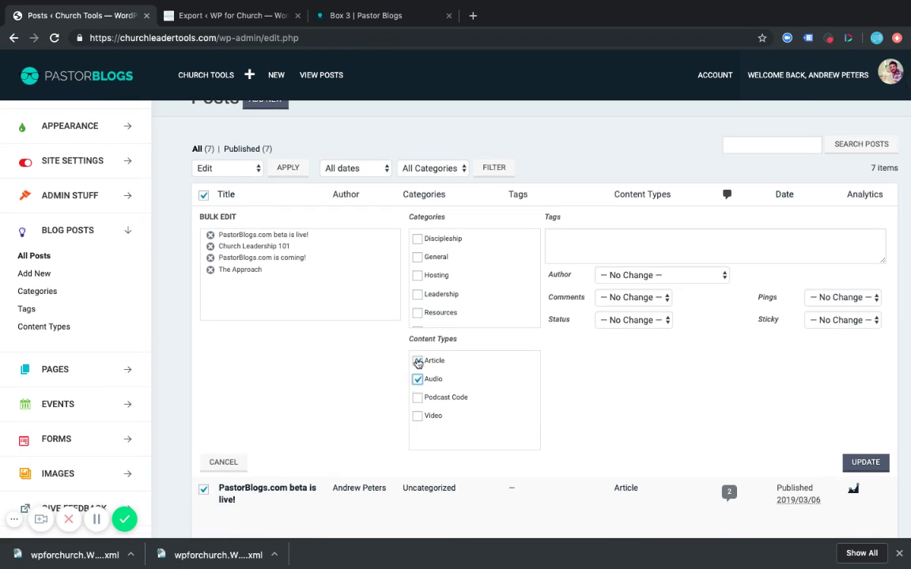
pyautogui.click(417, 361)
pyautogui.click(420, 381)
pyautogui.click(417, 361)
pyautogui.click(418, 361)
pyautogui.click(227, 464)
pyautogui.scroll(1, 554, 342)
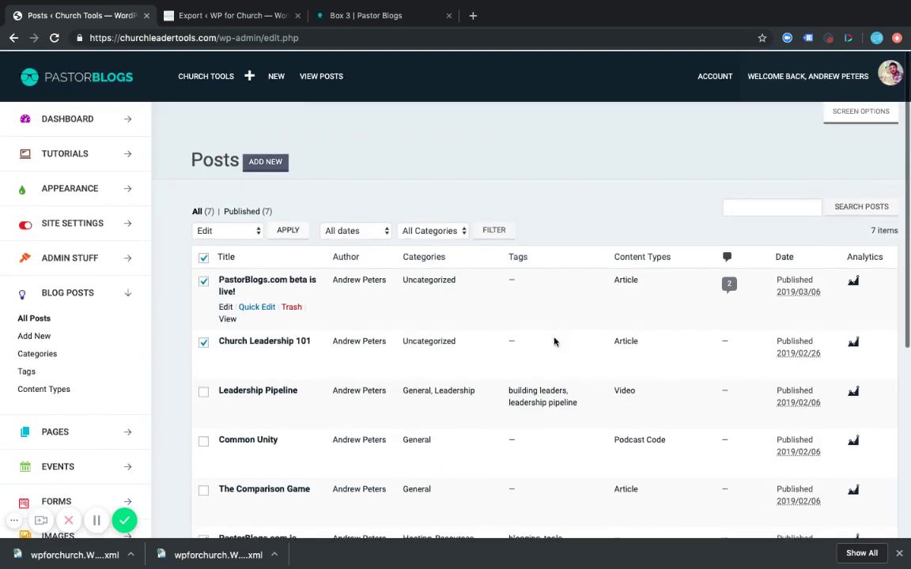
pyautogui.scroll(-5, 595, 365)
pyautogui.scroll(5, 595, 365)
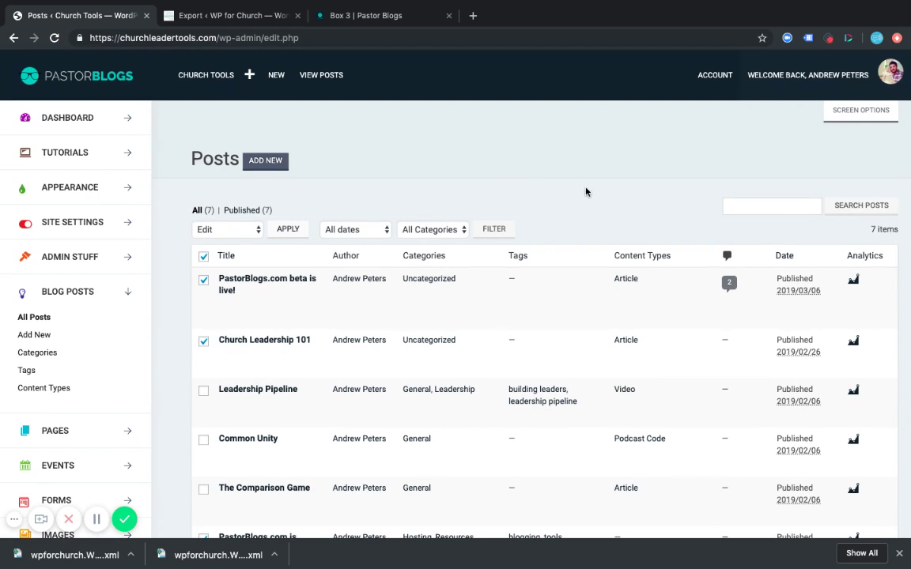
# Edit 'PastorBlogs.com beta is live!' in the block editor and review its Article type and SEO fields.
pyautogui.moveTo(237, 314)
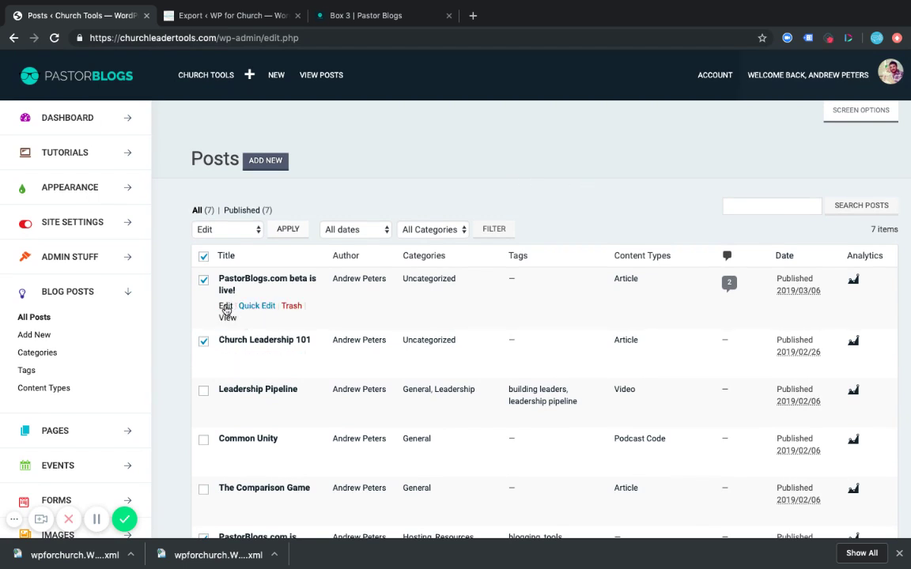
pyautogui.click(226, 307)
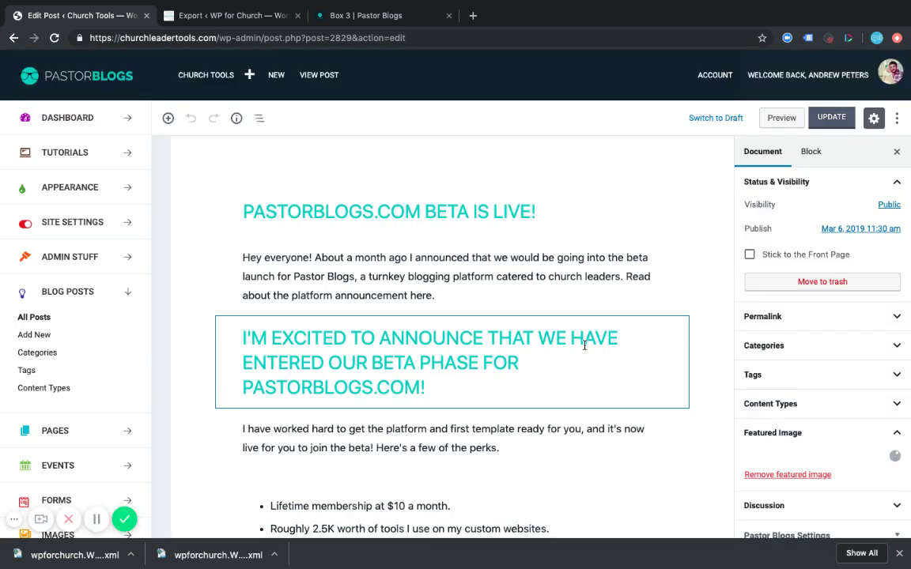
pyautogui.scroll(-2, 584, 345)
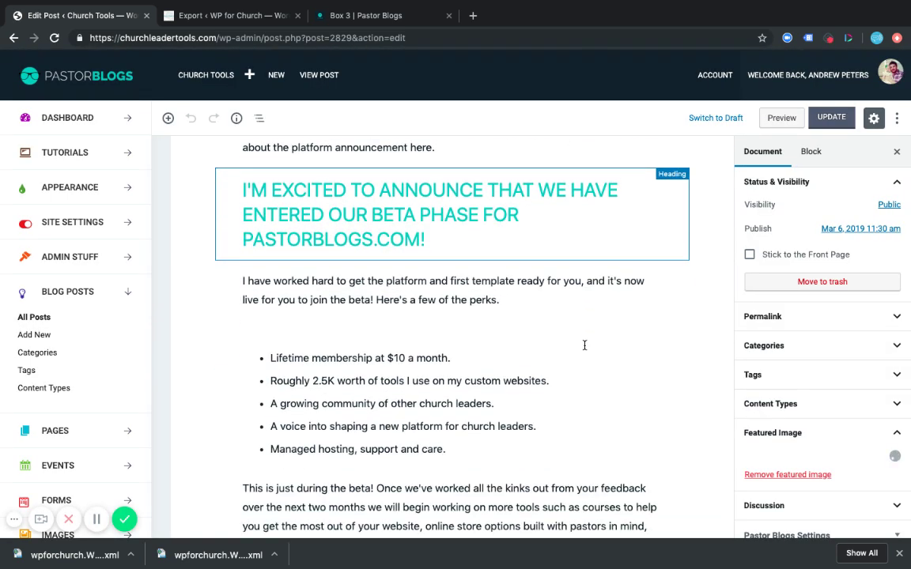
pyautogui.click(465, 300)
pyautogui.scroll(-1, 643, 358)
pyautogui.scroll(-5, 644, 358)
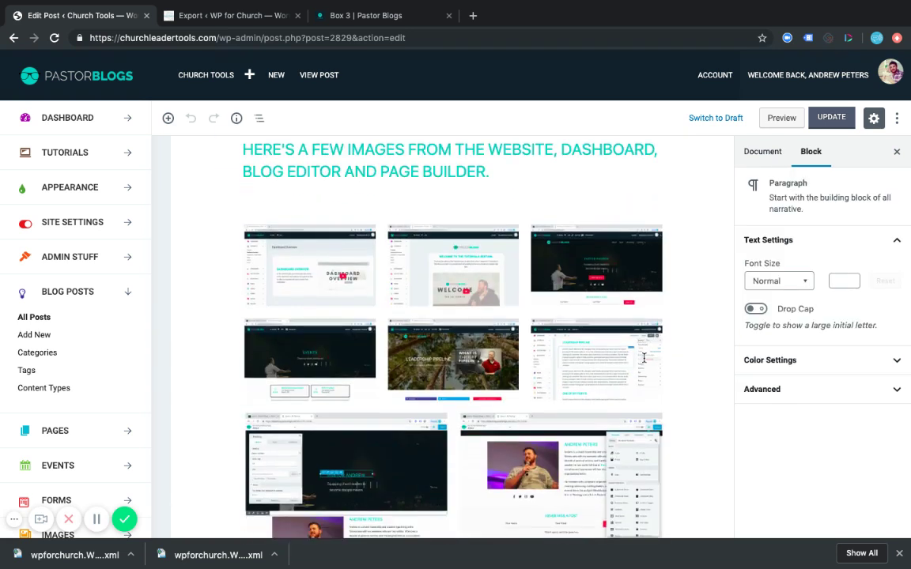
pyautogui.scroll(-15, 516, 365)
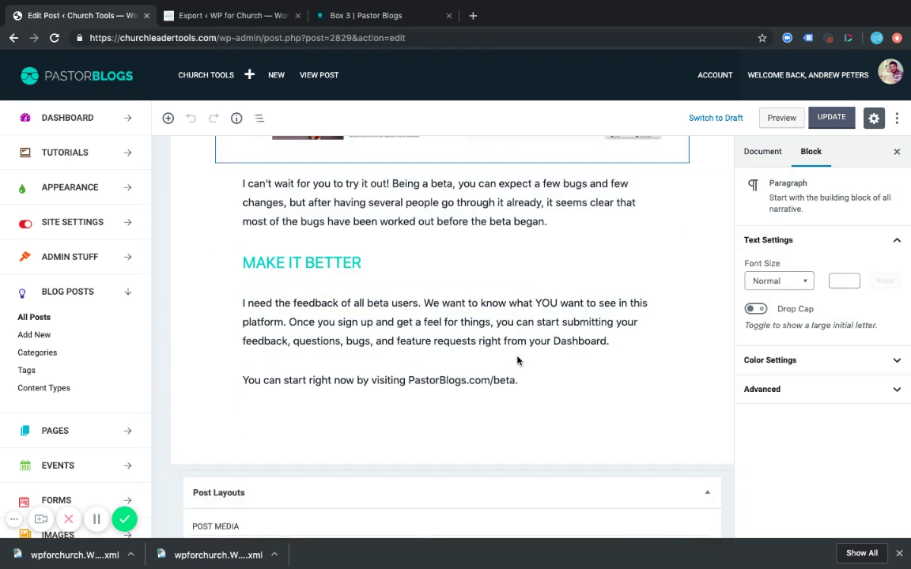
pyautogui.scroll(2, 517, 361)
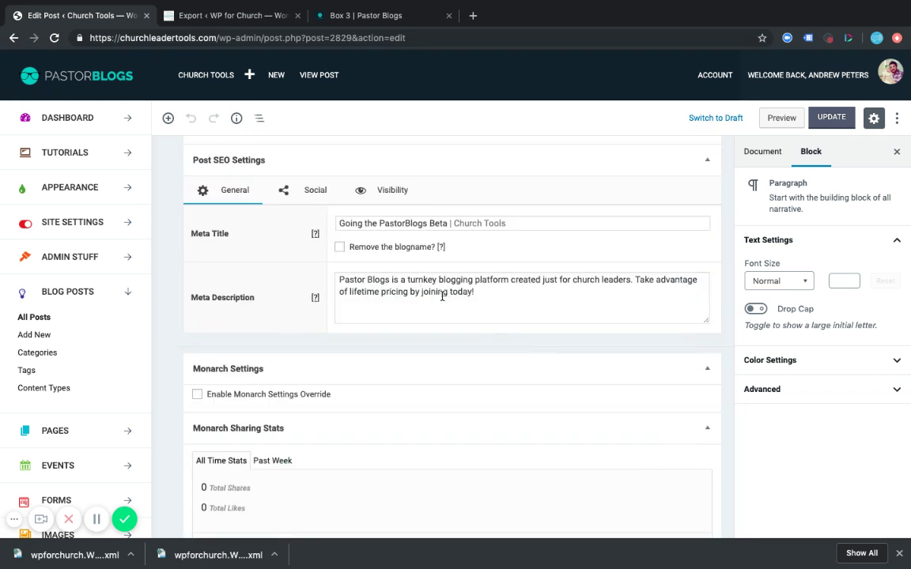
pyautogui.scroll(1, 420, 266)
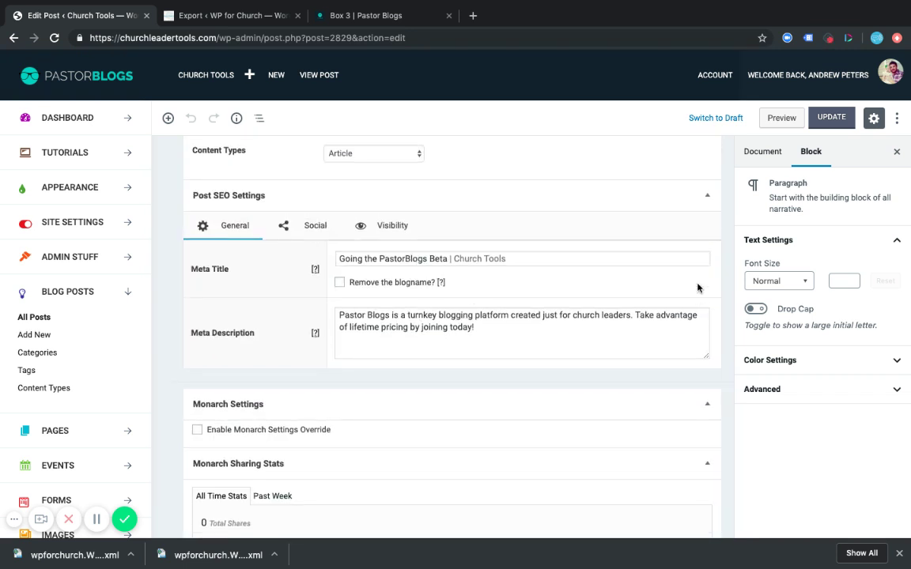
# Set the acorn photo from the Media Library as the post's featured image.
pyautogui.click(754, 152)
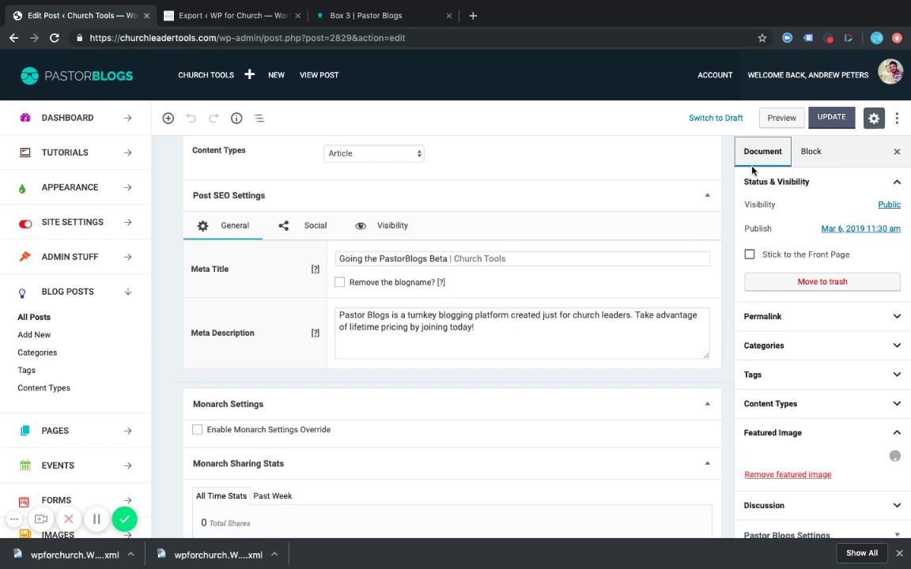
pyautogui.scroll(-1, 736, 371)
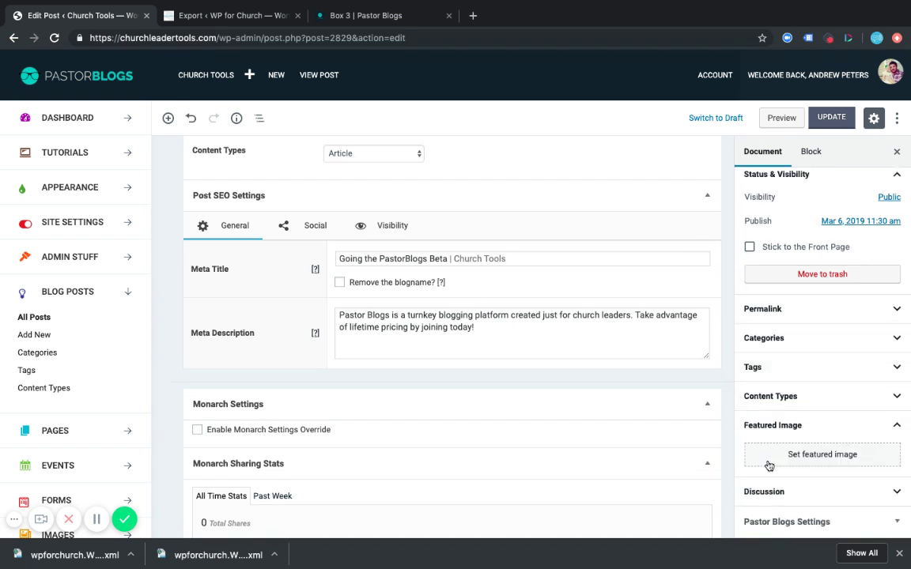
pyautogui.click(794, 455)
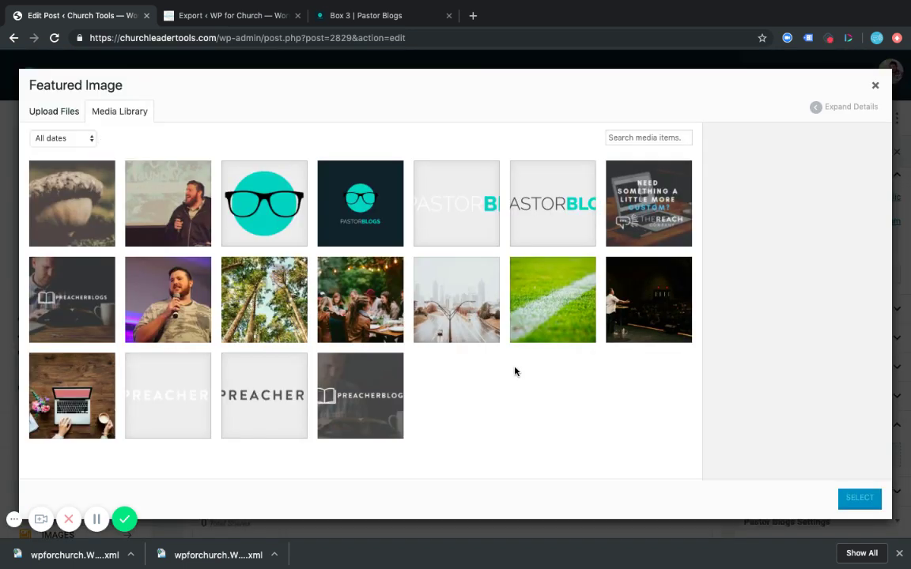
pyautogui.click(164, 196)
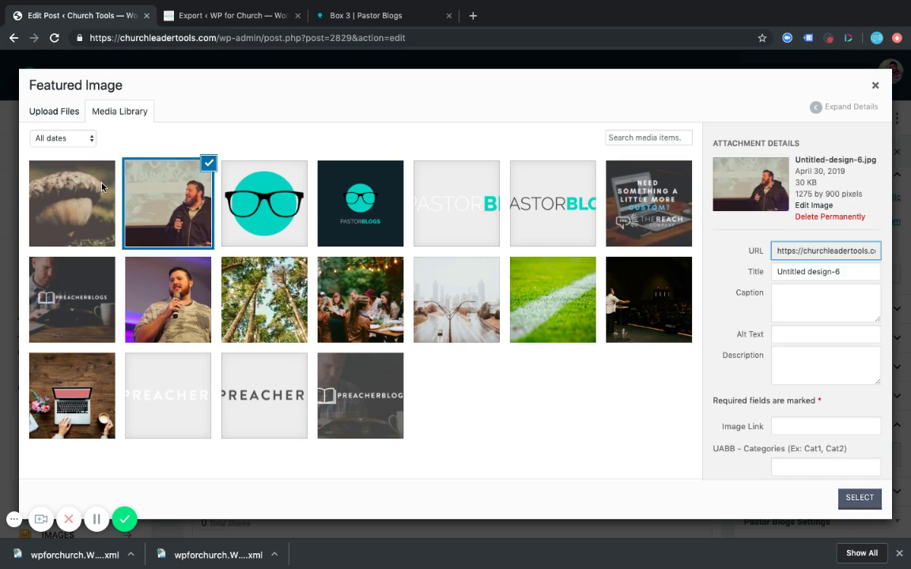
pyautogui.click(91, 165)
pyautogui.click(872, 493)
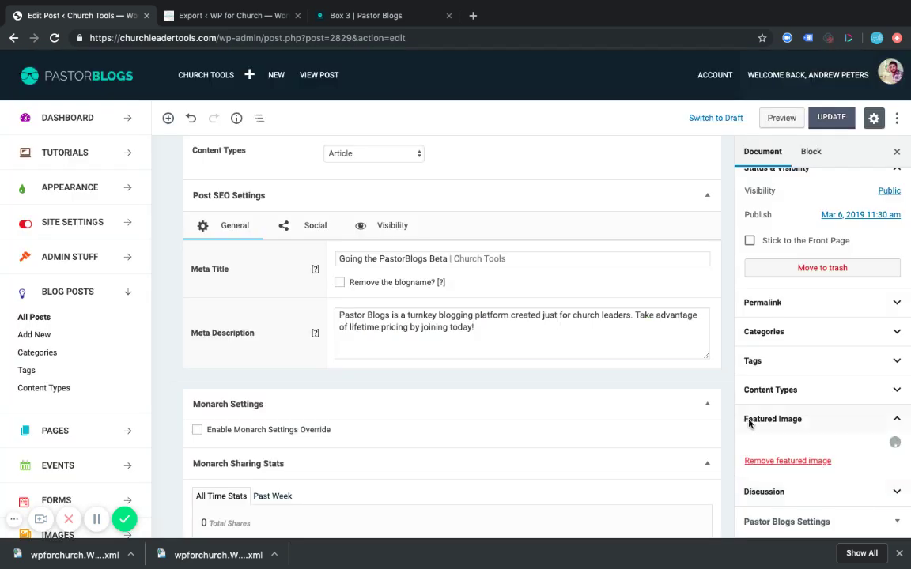
# Save the updated post with Ctrl+S.
pyautogui.scroll(10, 732, 398)
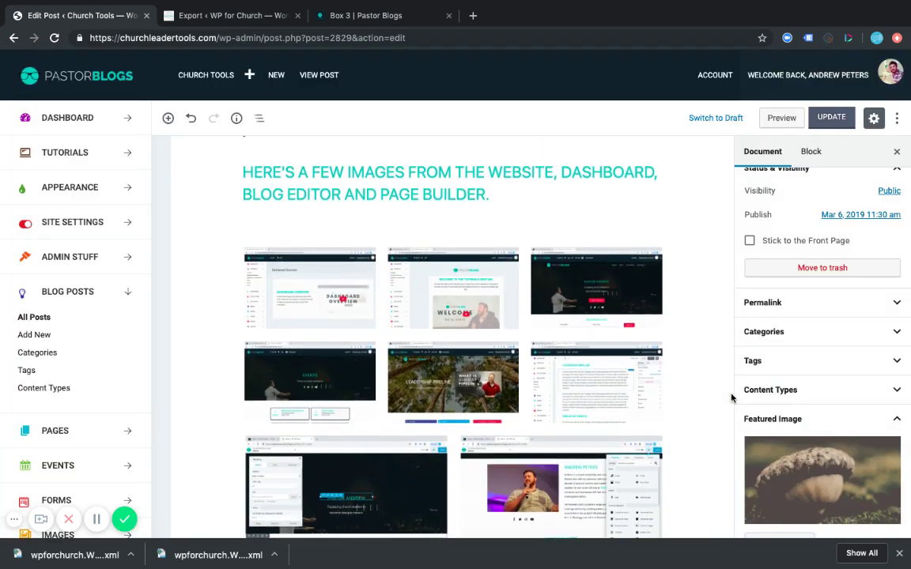
pyautogui.moveTo(825, 148)
pyautogui.hotkey('ctrl', 's')
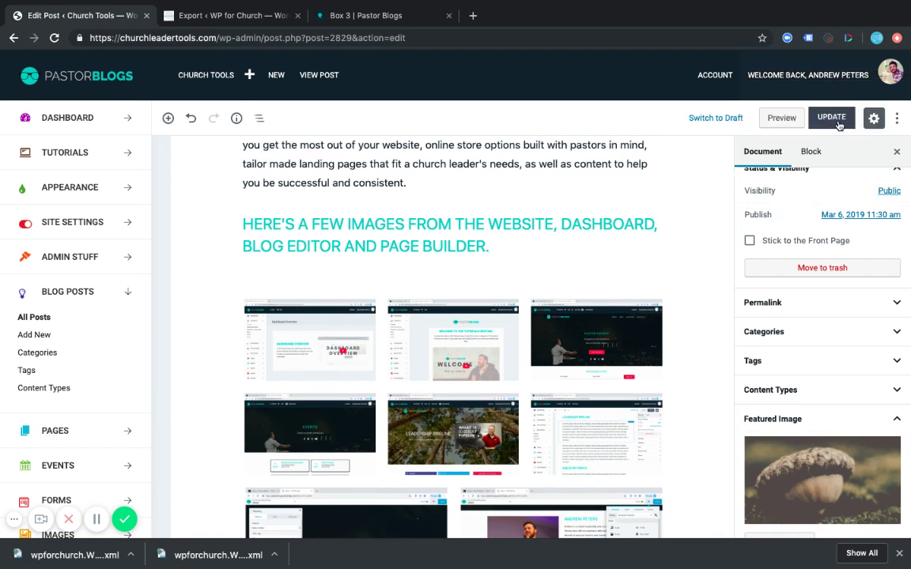
pyautogui.scroll(5, 721, 213)
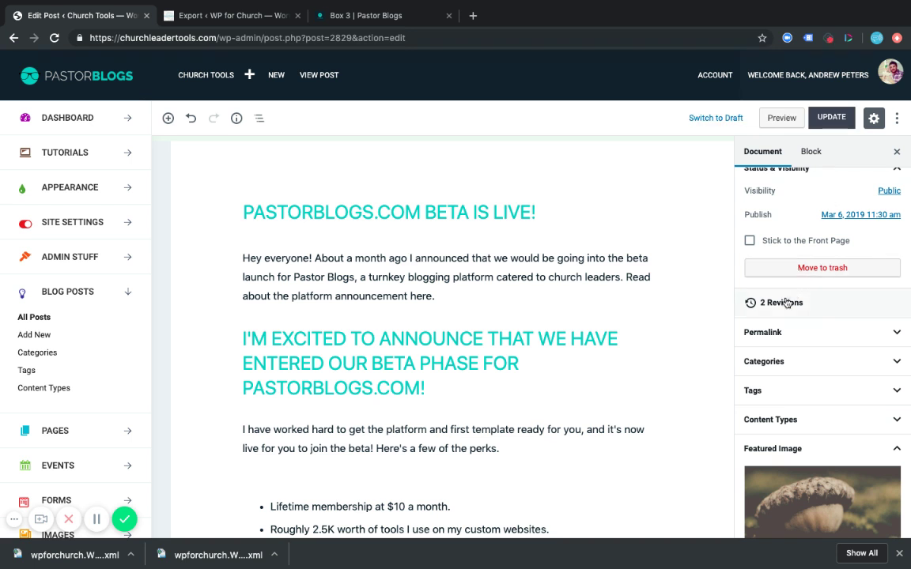
# Open the 'PastorBlogs.com beta is live!' post via its permalink in a new tab and scroll through it.
pyautogui.click(773, 333)
pyautogui.click(828, 418)
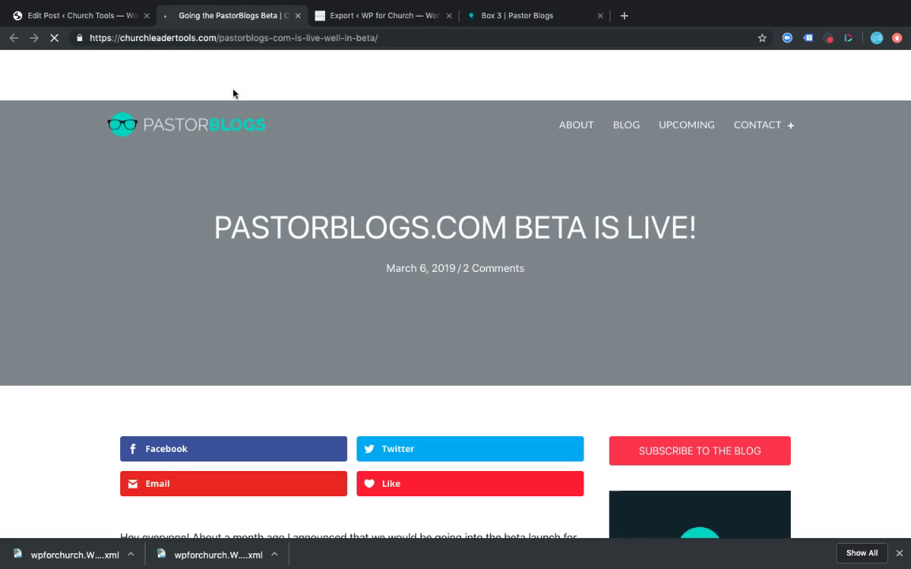
pyautogui.scroll(-1, 348, 251)
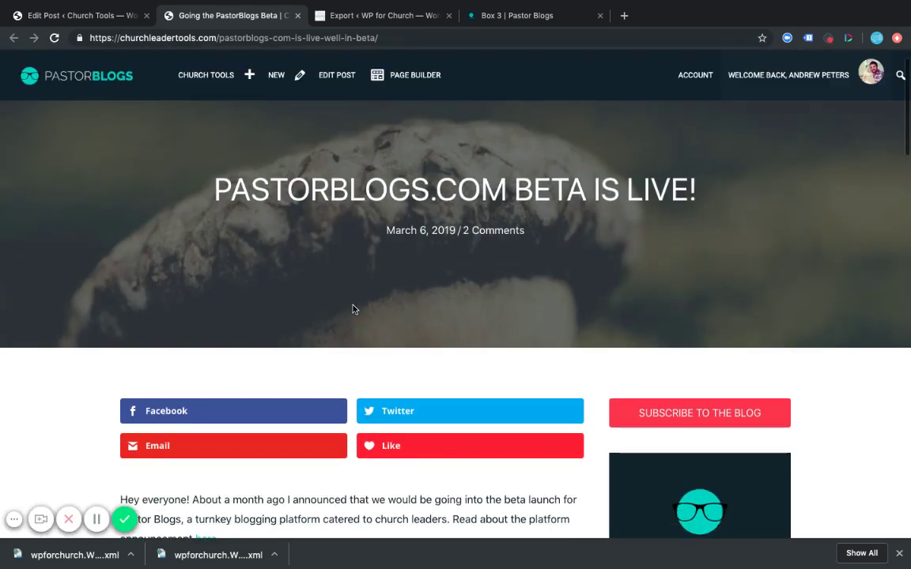
pyautogui.scroll(-2, 354, 298)
pyautogui.scroll(-10, 353, 298)
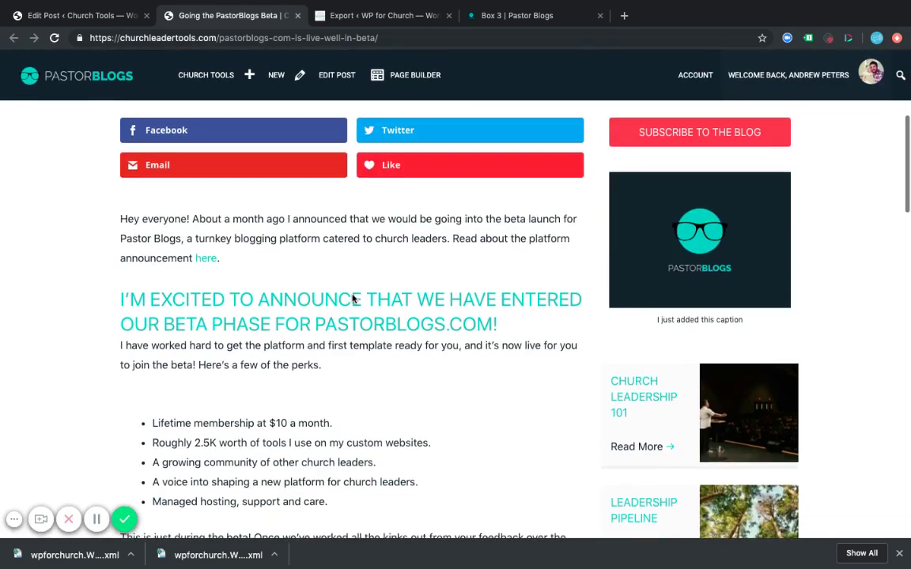
pyautogui.scroll(-6, 352, 294)
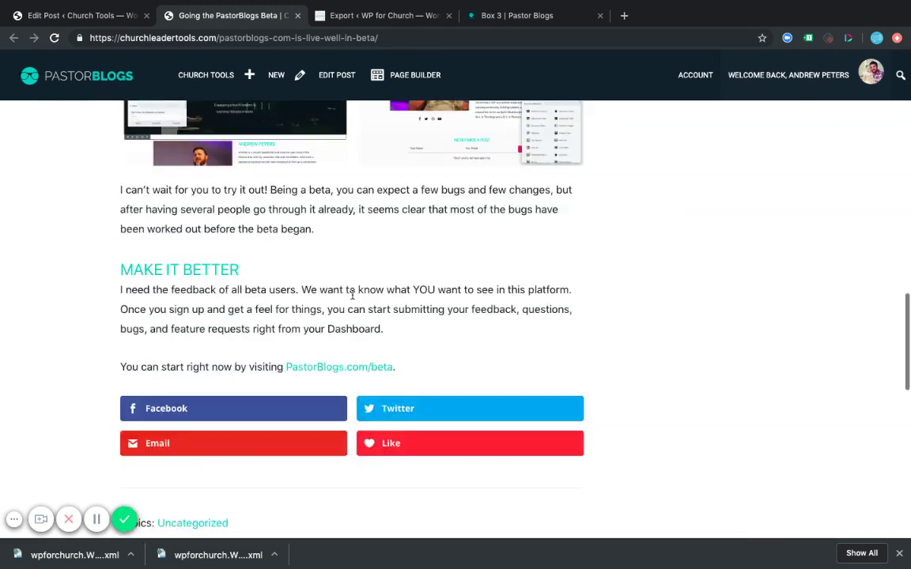
pyautogui.scroll(15, 353, 298)
pyautogui.scroll(2, 353, 298)
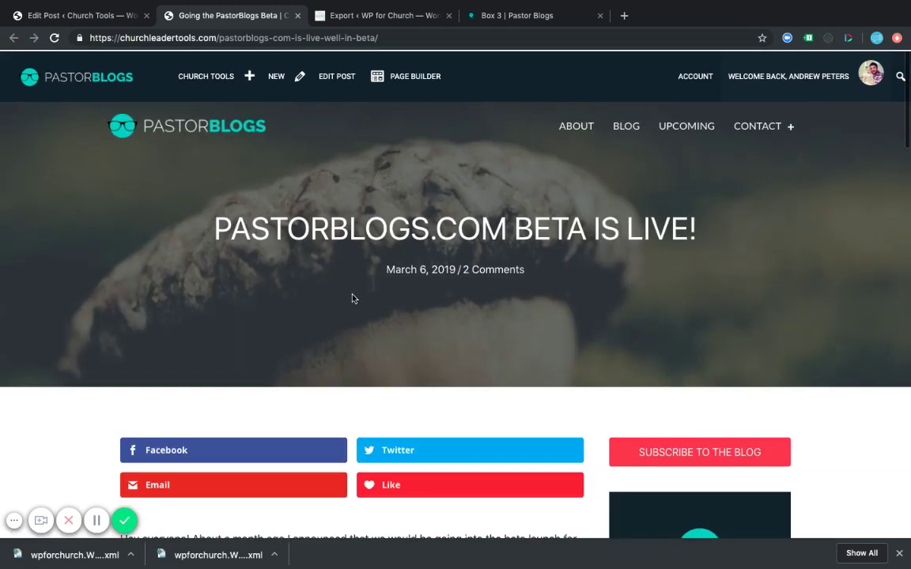